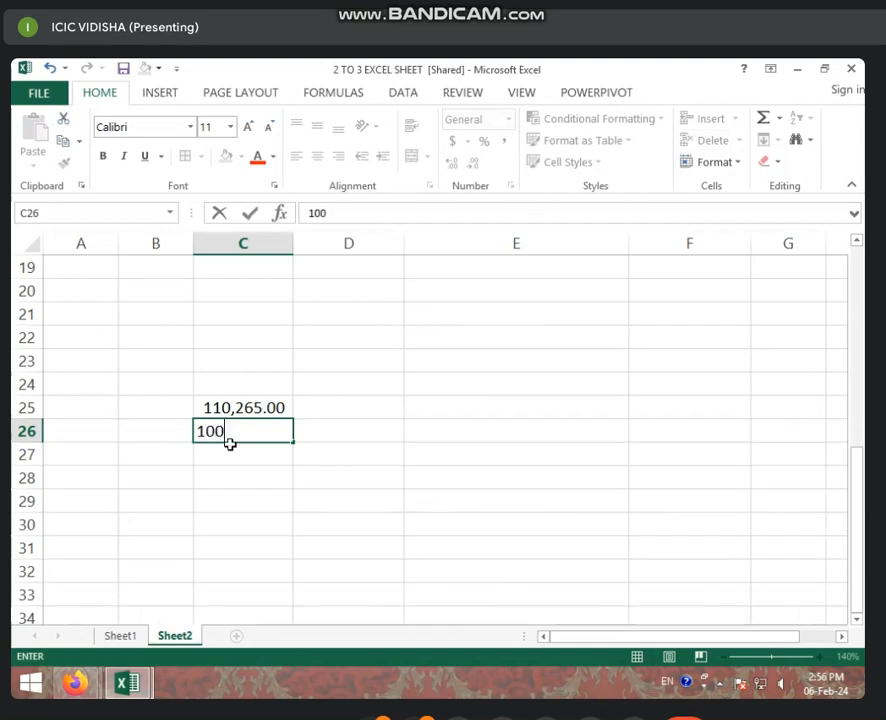
- Enter 1000 in cell C26 and apply the comma style number format to it
{"action": "type", "text": "0"}
{"action": "key", "text": "Return"}
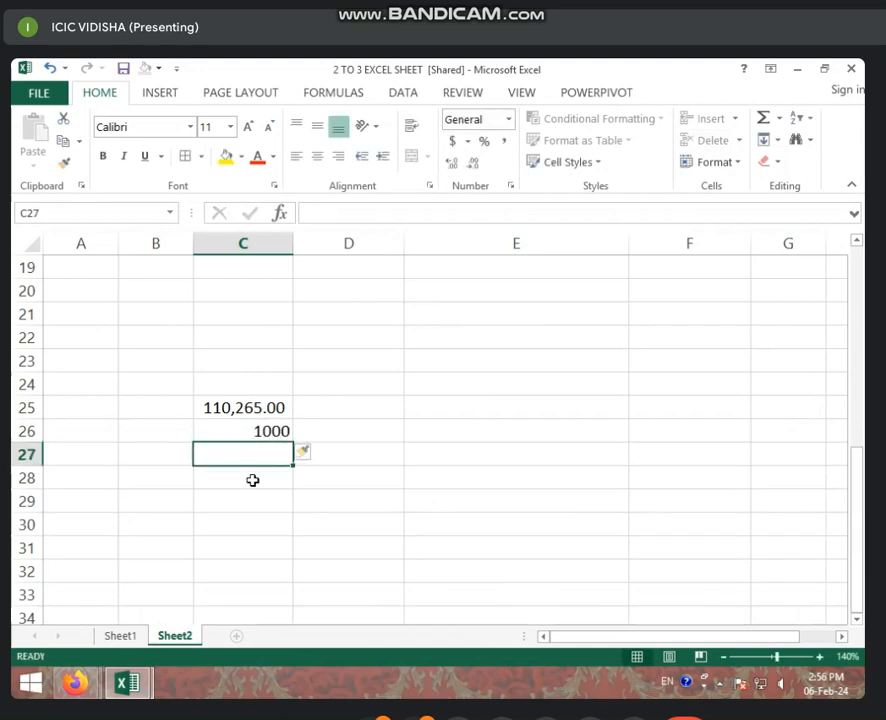
{"action": "left_click", "coordinate": [222, 434]}
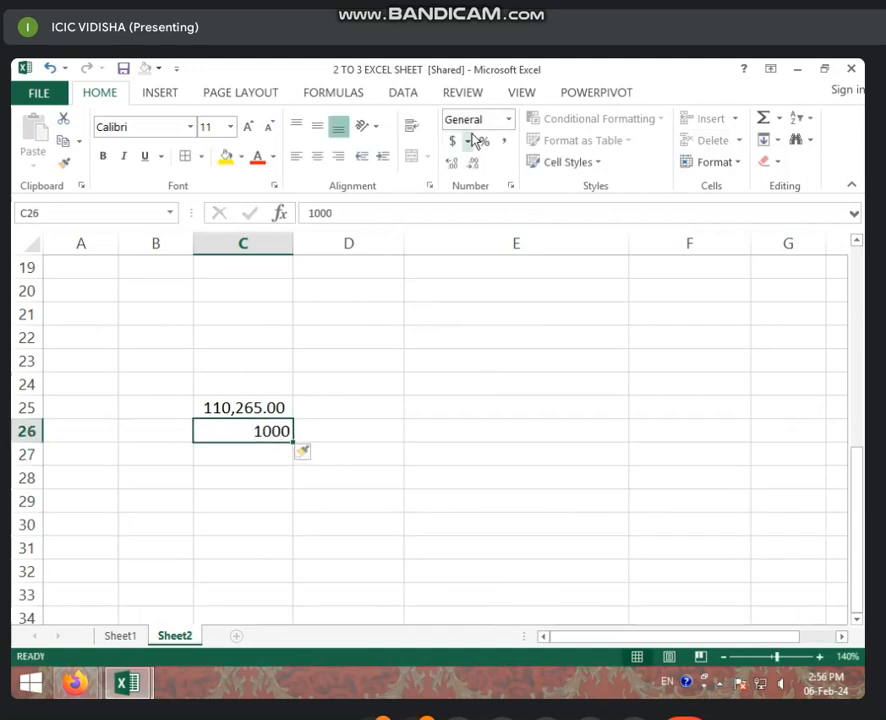
{"action": "left_click", "coordinate": [502, 142]}
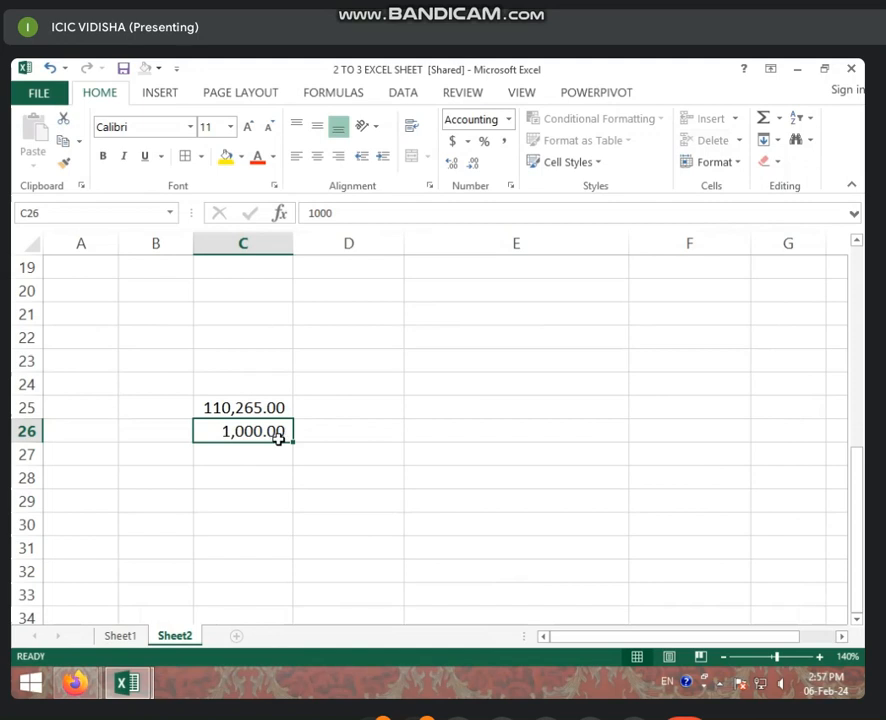
- Increase the decimals shown in cell C26 to five places
{"action": "left_click", "coordinate": [452, 165]}
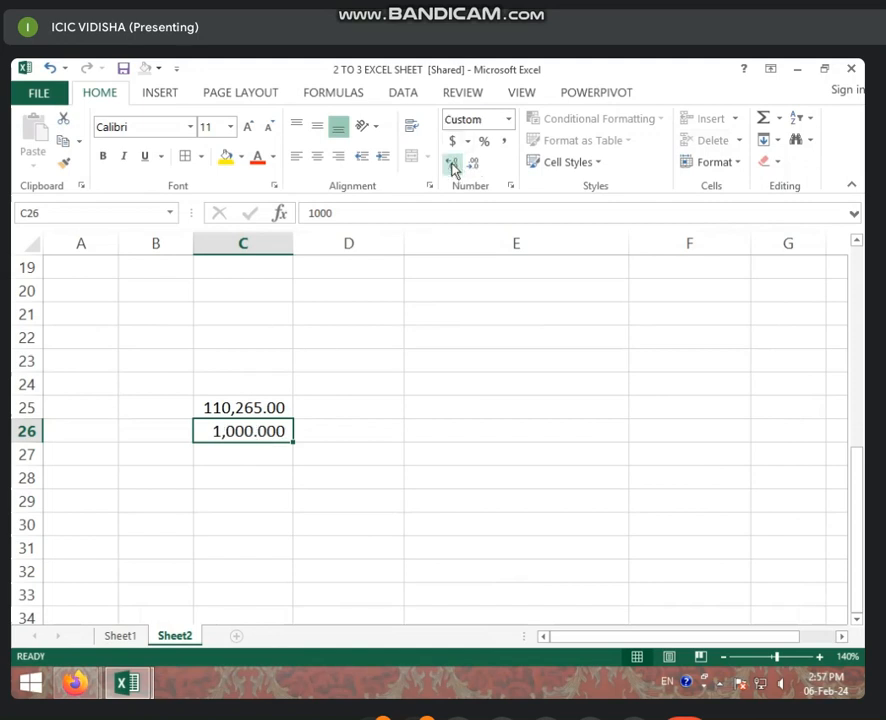
{"action": "left_click", "coordinate": [452, 165]}
{"action": "left_click", "coordinate": [452, 165]}
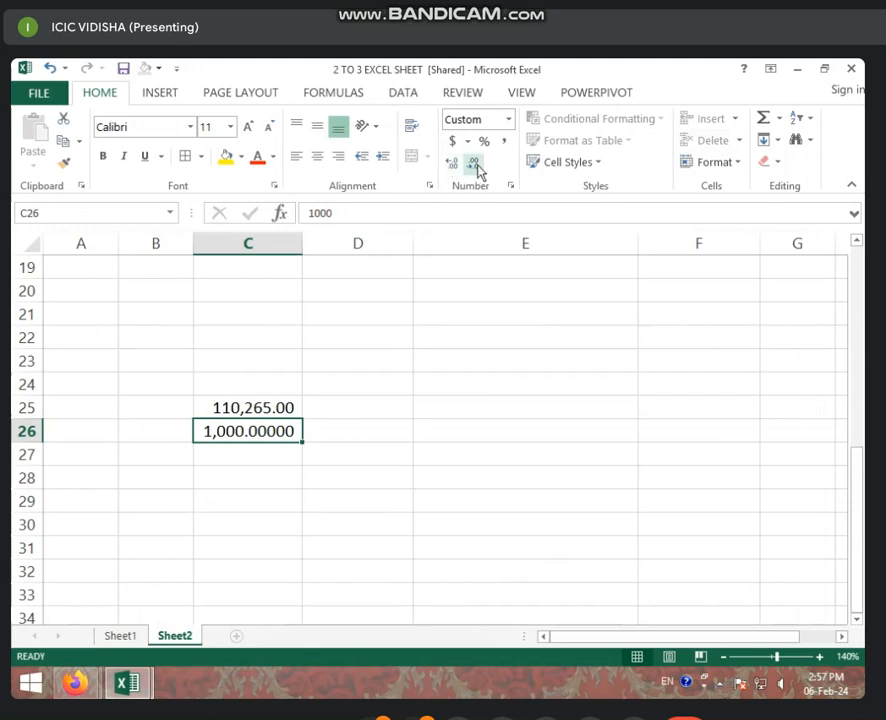
- Decrease the decimals of cell C26 until no decimal places are shown
{"action": "left_click", "coordinate": [477, 167]}
{"action": "left_click", "coordinate": [477, 167]}
{"action": "left_click", "coordinate": [477, 167]}
{"action": "left_click", "coordinate": [477, 167]}
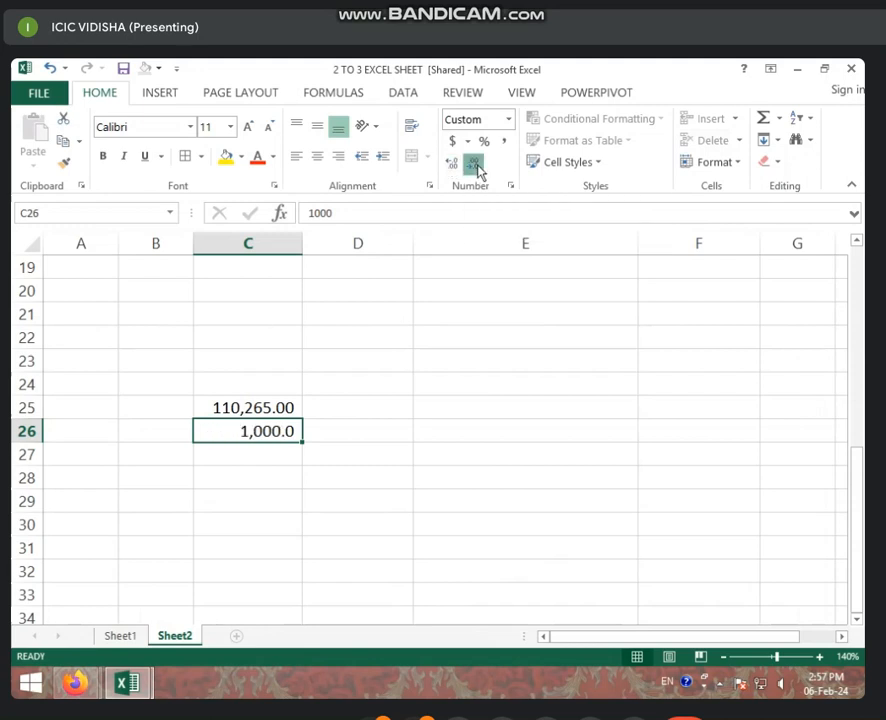
{"action": "left_click", "coordinate": [477, 167]}
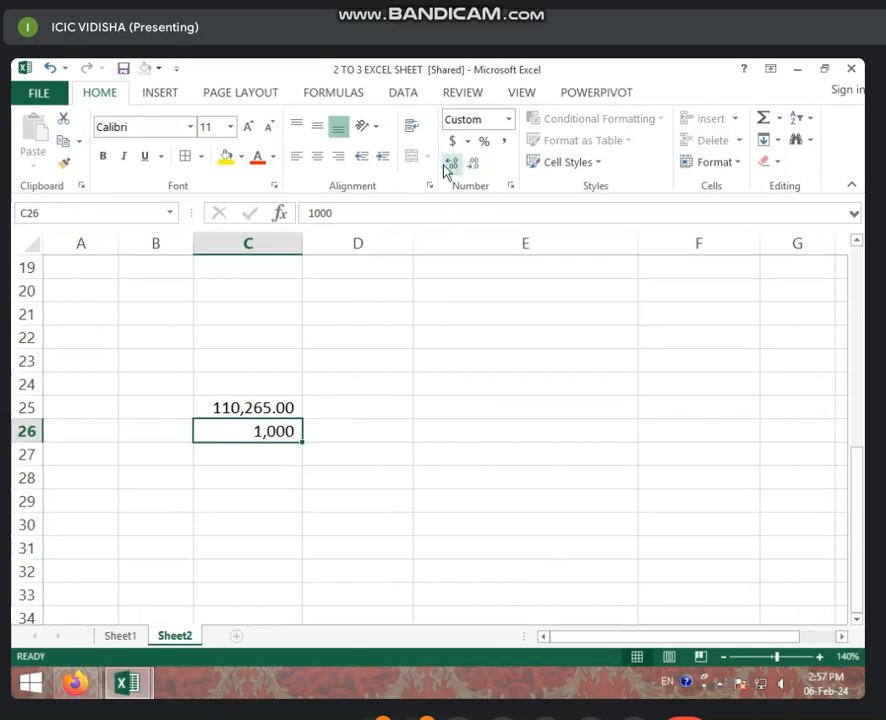
- Add three decimal places to the number in C26 and remove them again
{"action": "left_click", "coordinate": [452, 165]}
{"action": "left_click", "coordinate": [452, 165]}
{"action": "left_click", "coordinate": [452, 165]}
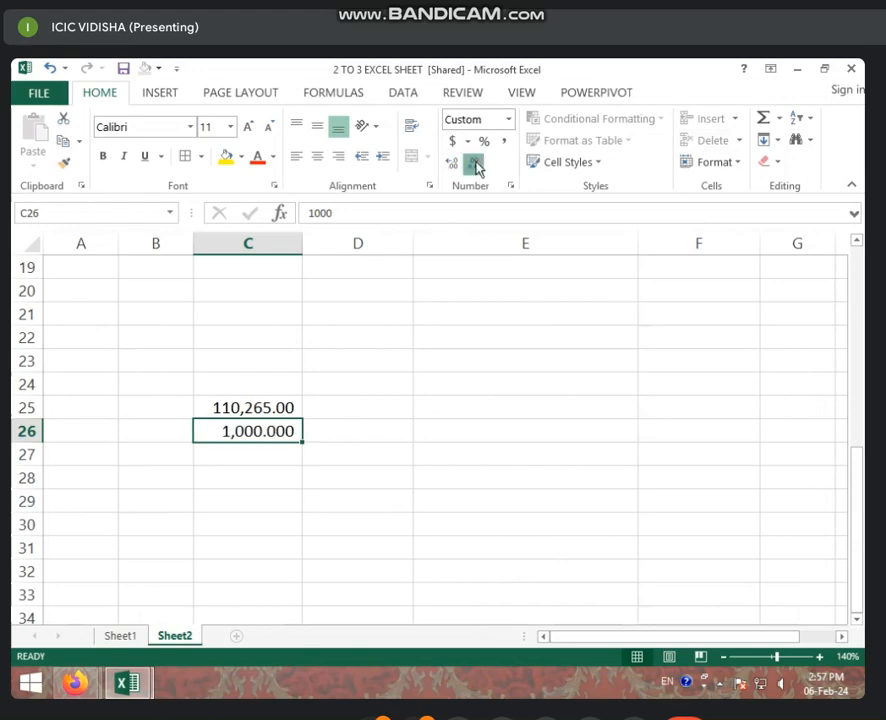
{"action": "left_click", "coordinate": [474, 165]}
{"action": "left_click", "coordinate": [474, 165]}
{"action": "left_click", "coordinate": [474, 165]}
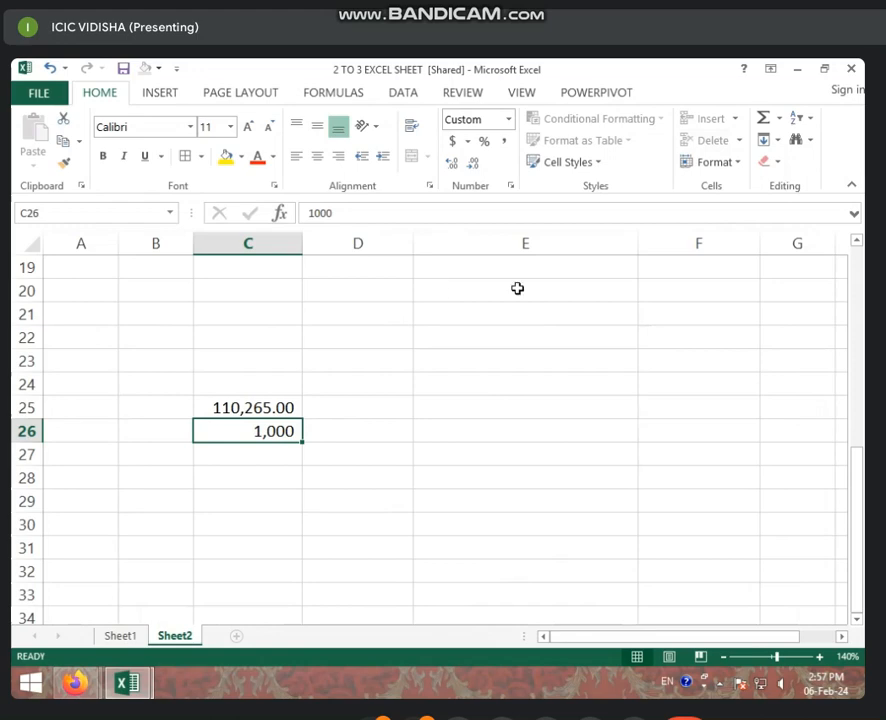
{"action": "left_click", "coordinate": [458, 337]}
- Switch to Sheet1 and view the number formats available for cell H9
{"action": "left_click", "coordinate": [120, 636]}
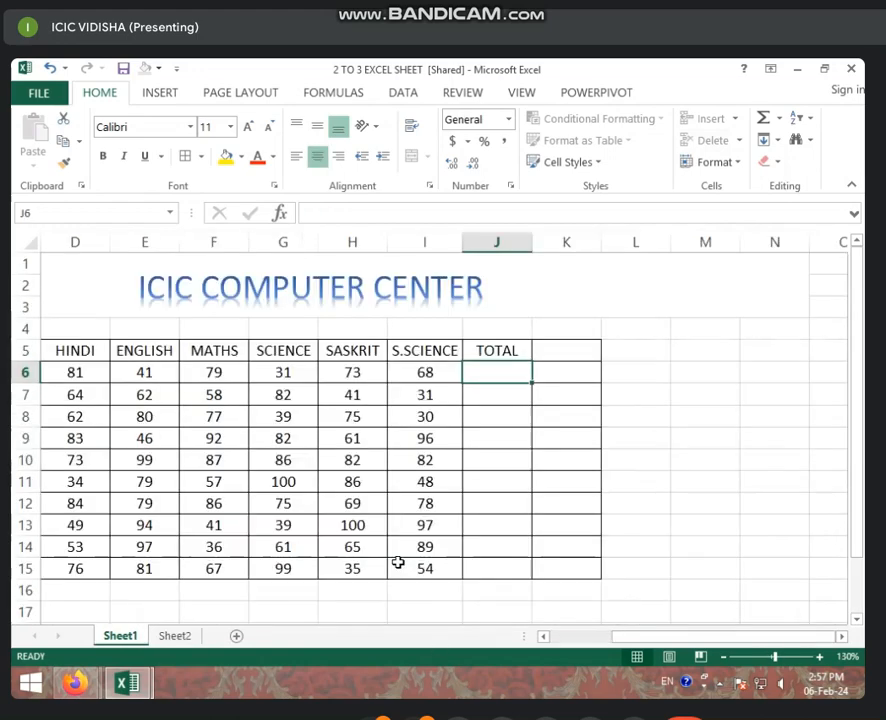
{"action": "left_click", "coordinate": [365, 438]}
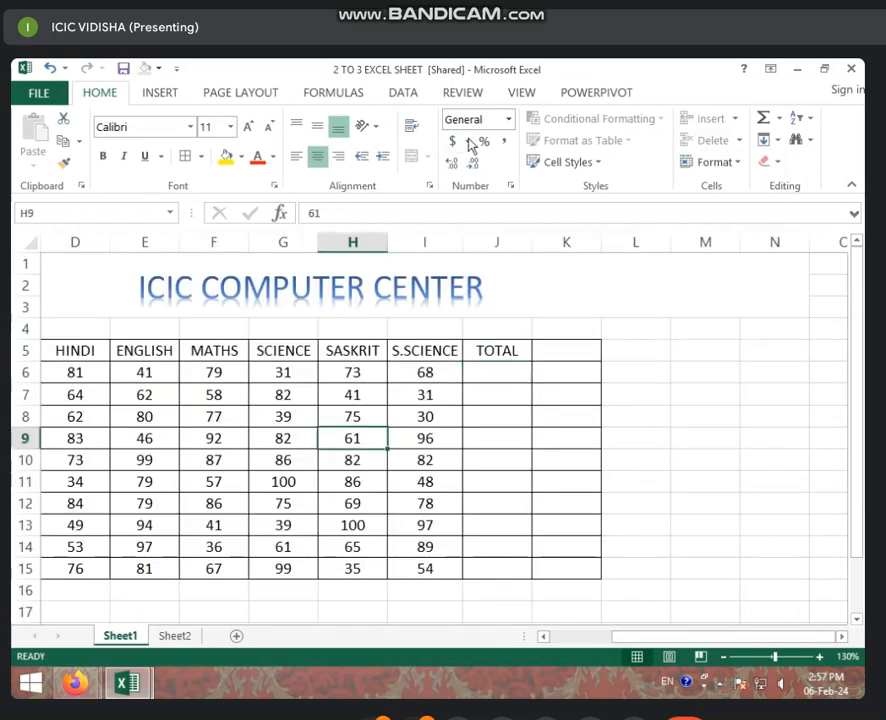
{"action": "left_click", "coordinate": [509, 119]}
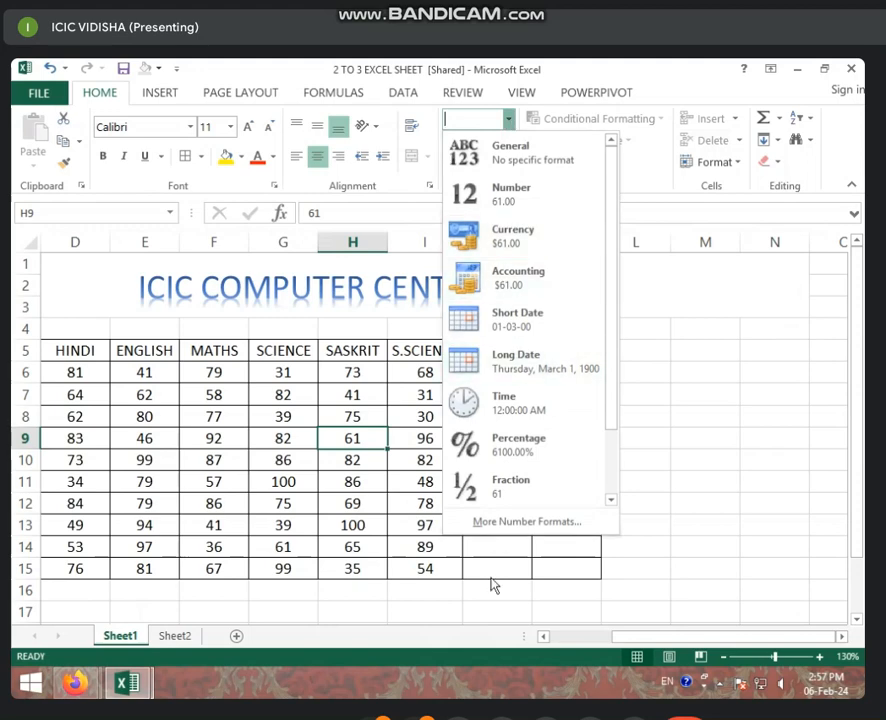
{"action": "left_click", "coordinate": [727, 431]}
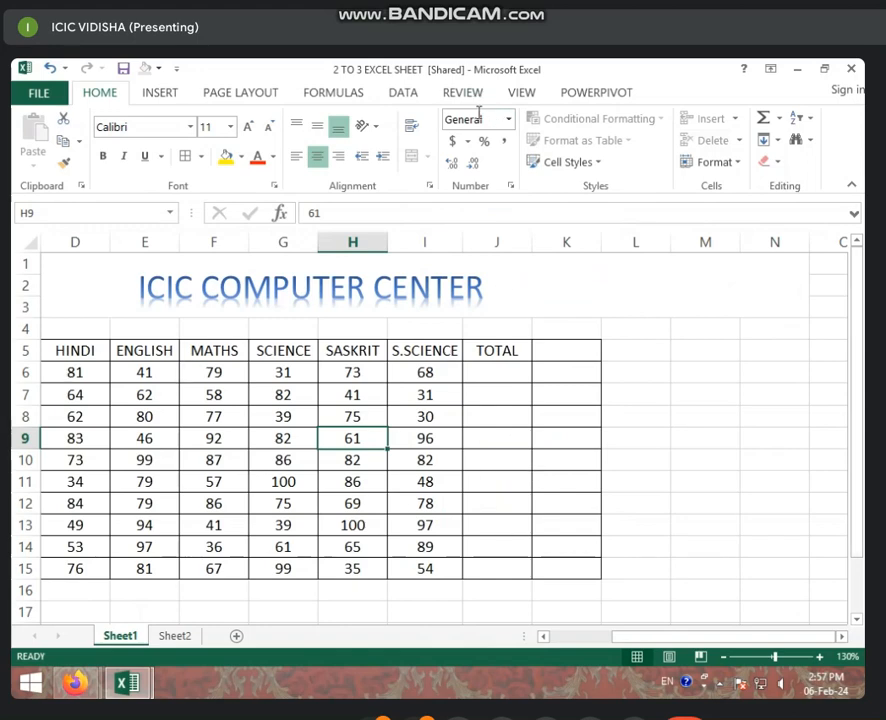
{"action": "left_click", "coordinate": [508, 377]}
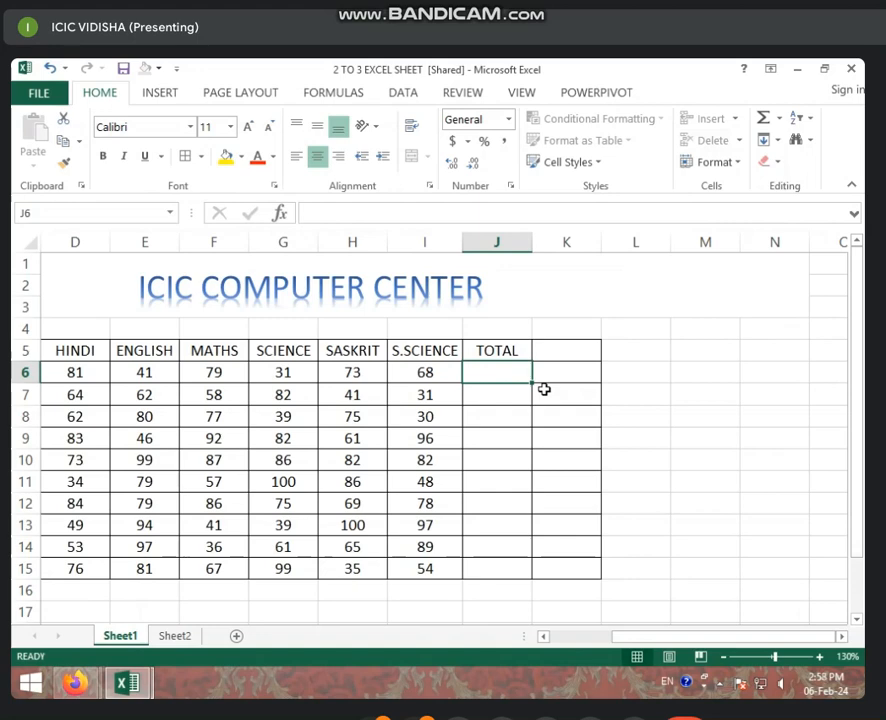
{"action": "type", "text": "="}
{"action": "left_click", "coordinate": [75, 368]}
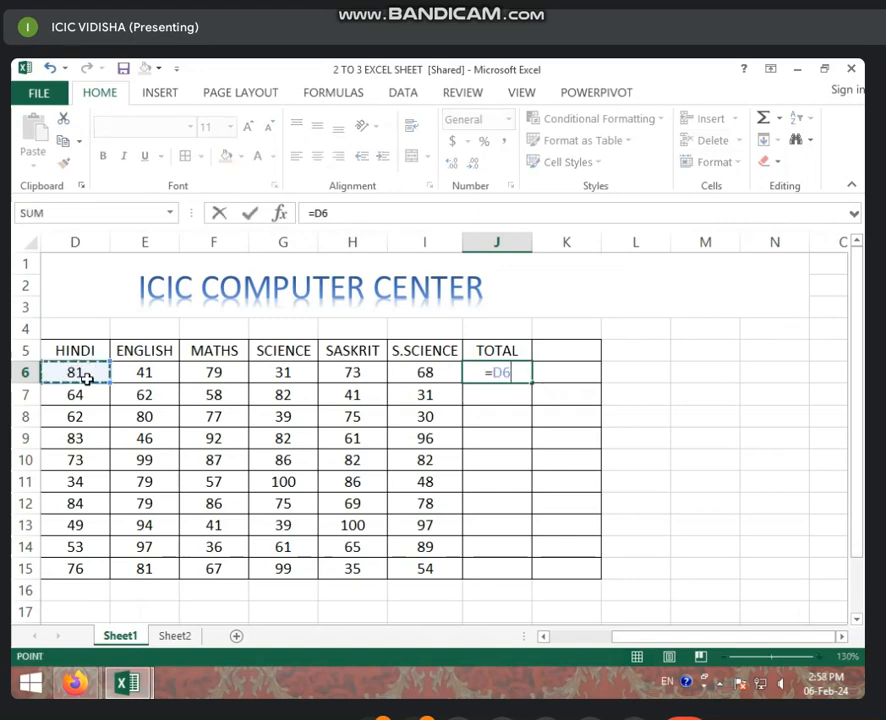
{"action": "type", "text": "+"}
{"action": "left_click", "coordinate": [146, 383]}
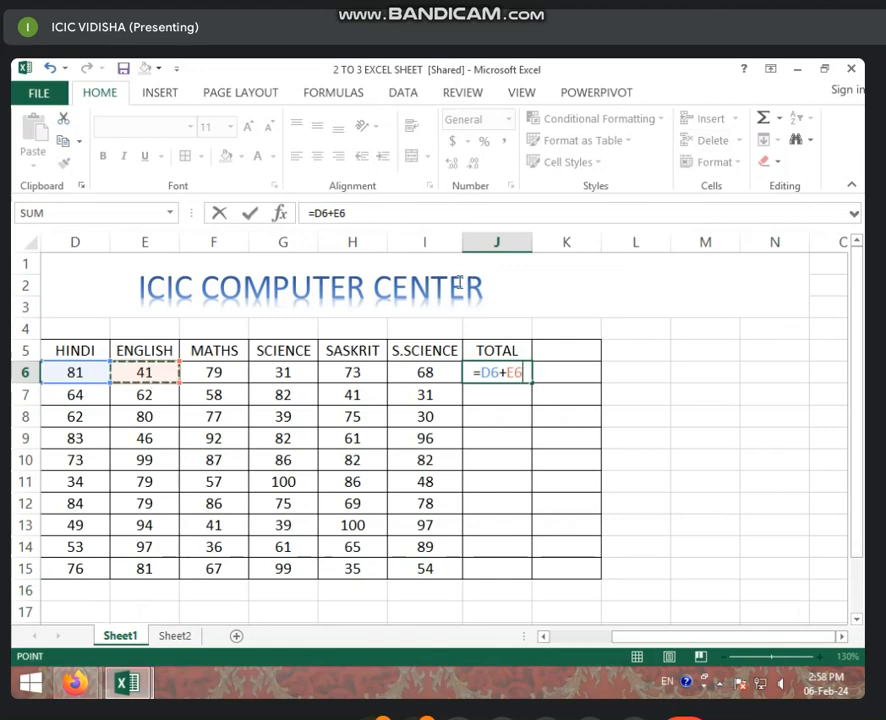
{"action": "key", "text": "BackSpace"}
{"action": "key", "text": "BackSpace"}
{"action": "key", "text": "BackSpace"}
{"action": "key", "text": "BackSpace"}
{"action": "key", "text": "BackSpace"}
{"action": "key", "text": "BackSpace"}
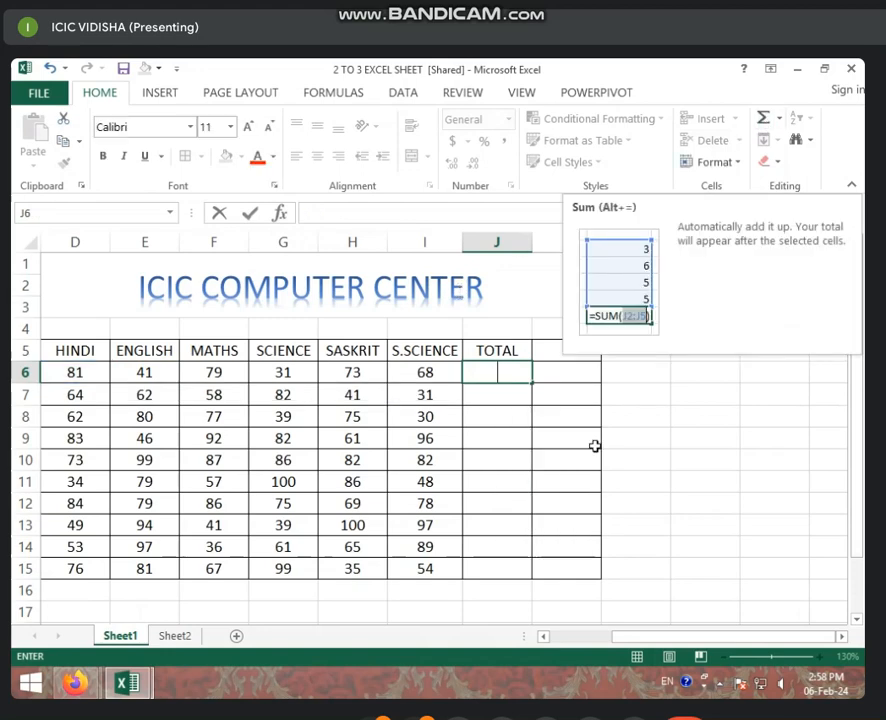
- Sum the marks rows into the TOTAL column by applying AutoSum to D6:J15, and undo it
{"action": "left_click_drag", "start_coordinate": [628, 648], "coordinate": [546, 622]}
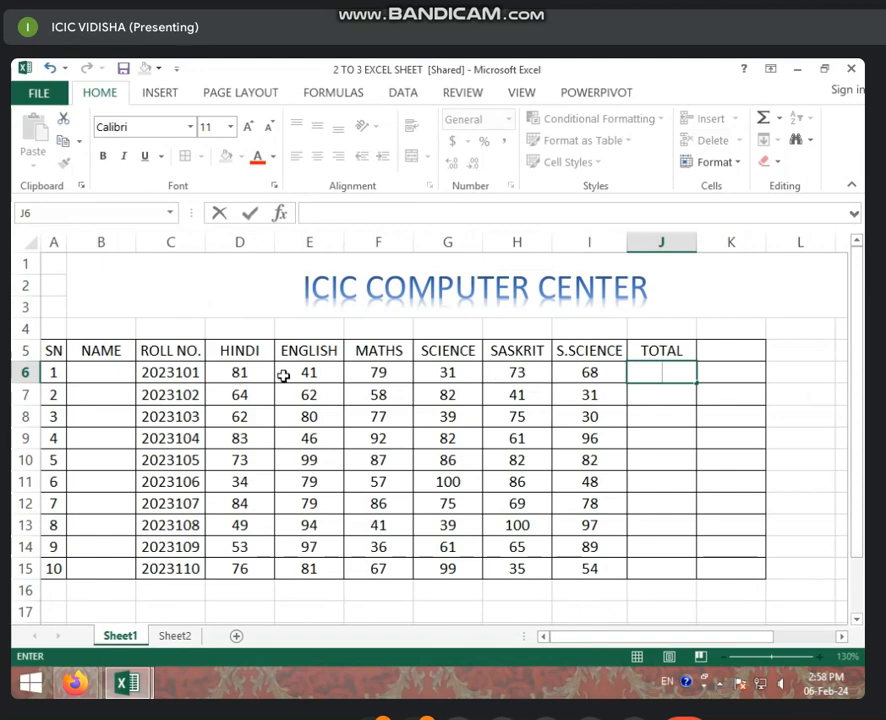
{"action": "left_click", "coordinate": [252, 377]}
{"action": "left_click_drag", "start_coordinate": [241, 374], "coordinate": [648, 576]}
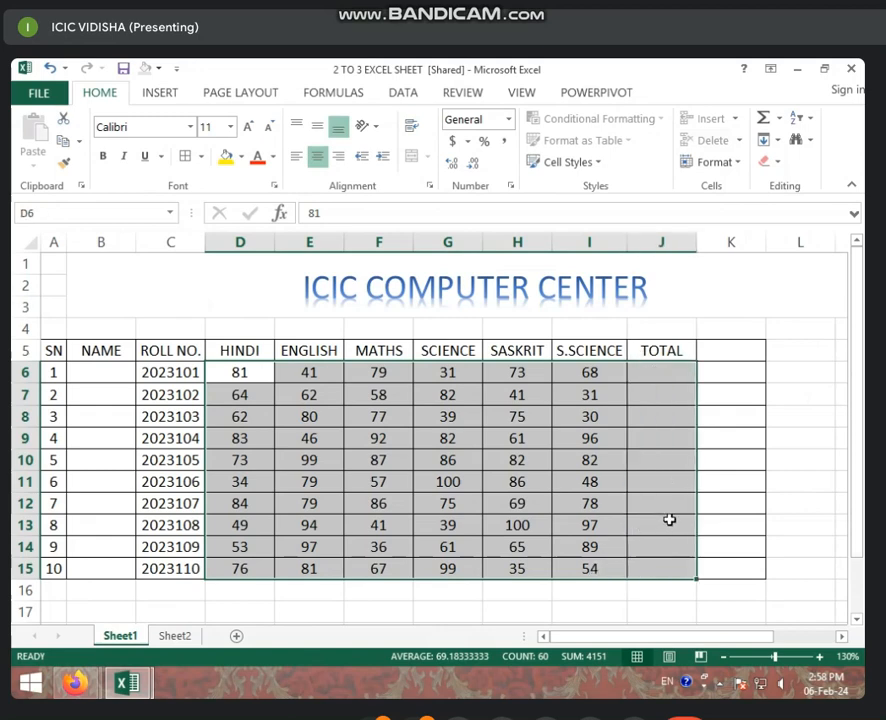
{"action": "left_click", "coordinate": [778, 120]}
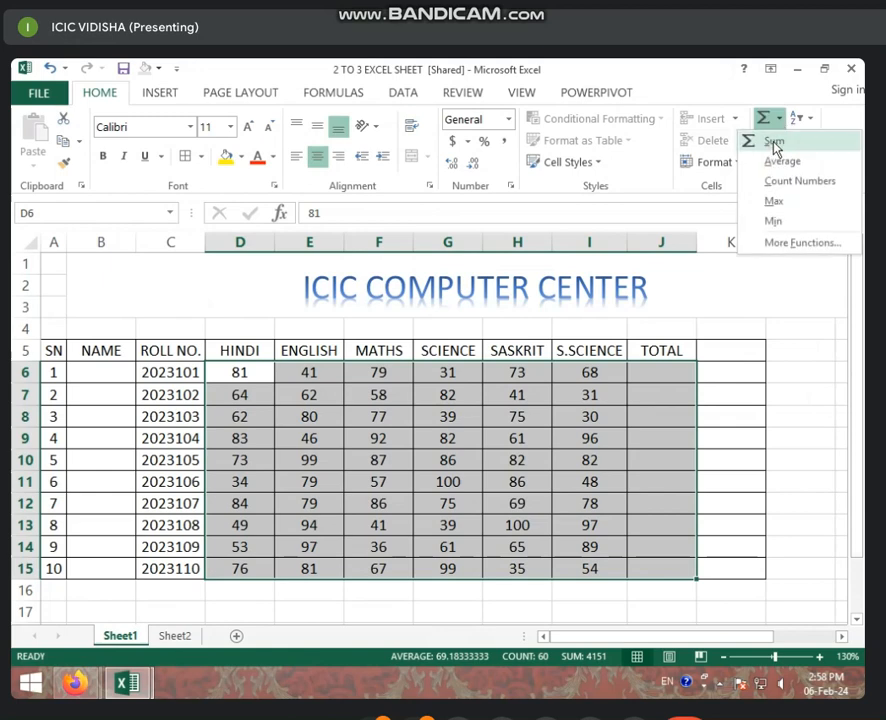
{"action": "left_click", "coordinate": [775, 143]}
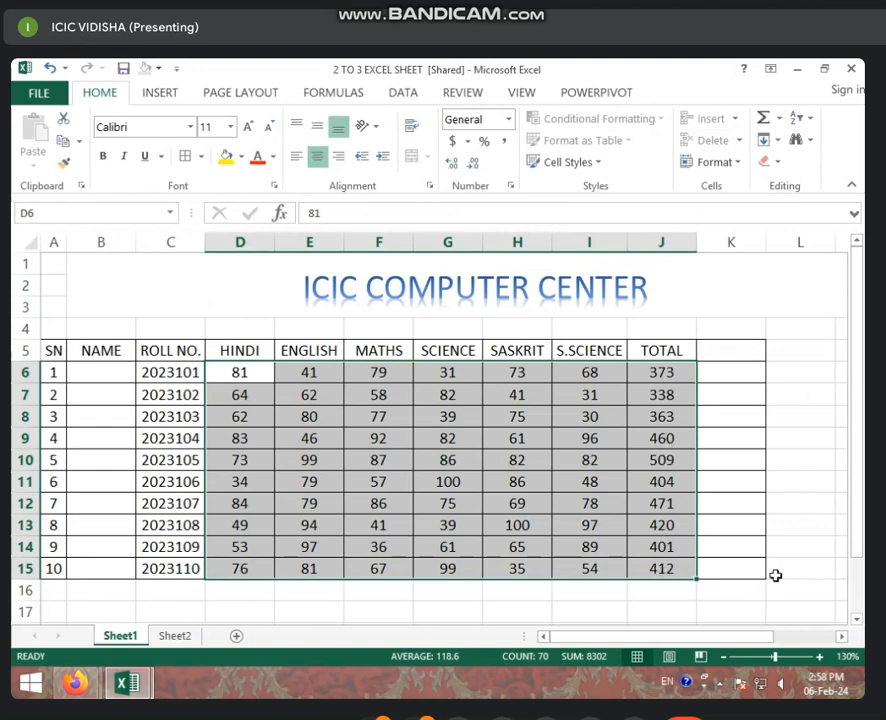
{"action": "key", "text": "ctrl+z"}
{"action": "left_click", "coordinate": [714, 408]}
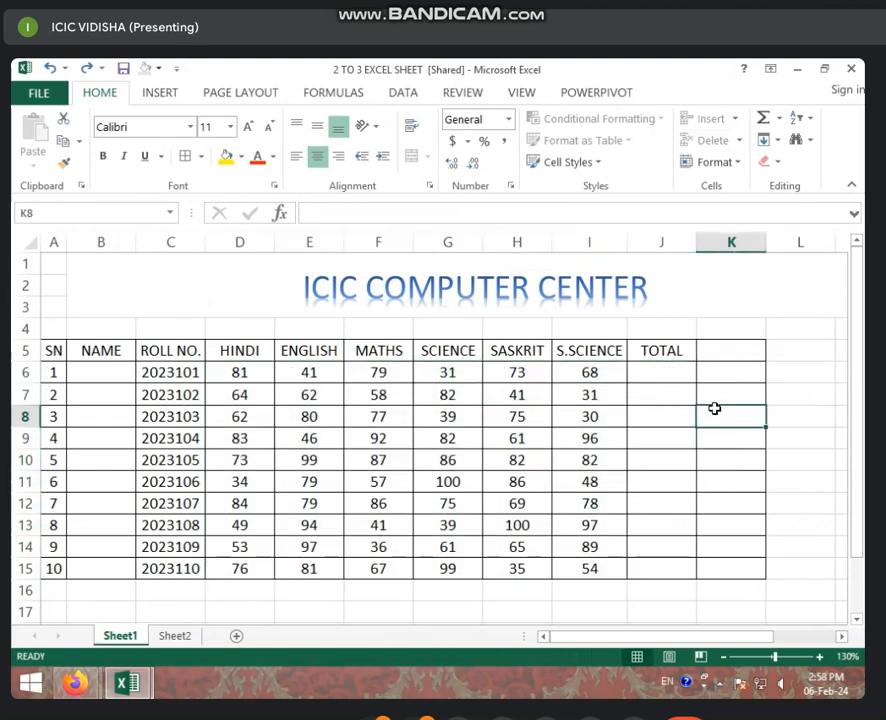
- Apply AutoSum to the marks range D6:I15 without the TOTAL column, and undo it
{"action": "left_click_drag", "start_coordinate": [241, 371], "coordinate": [580, 567]}
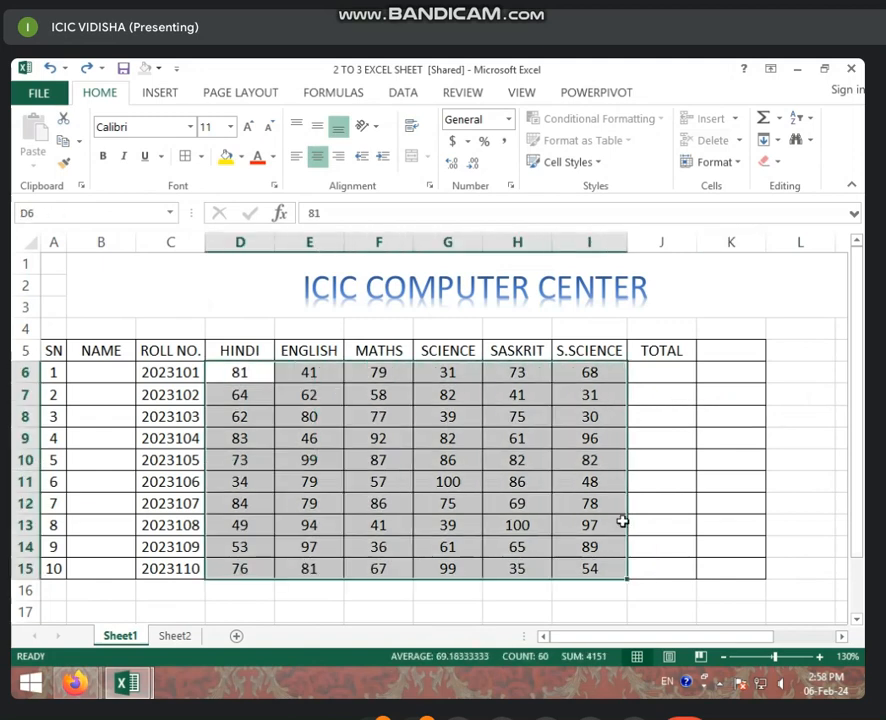
{"action": "left_click", "coordinate": [765, 118]}
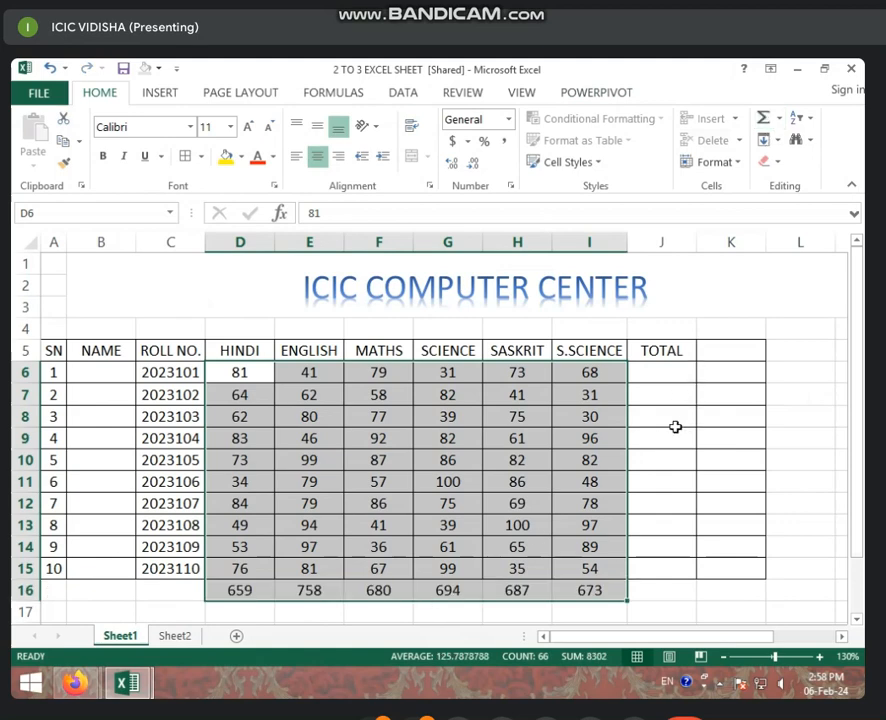
{"action": "key", "text": "ctrl+z"}
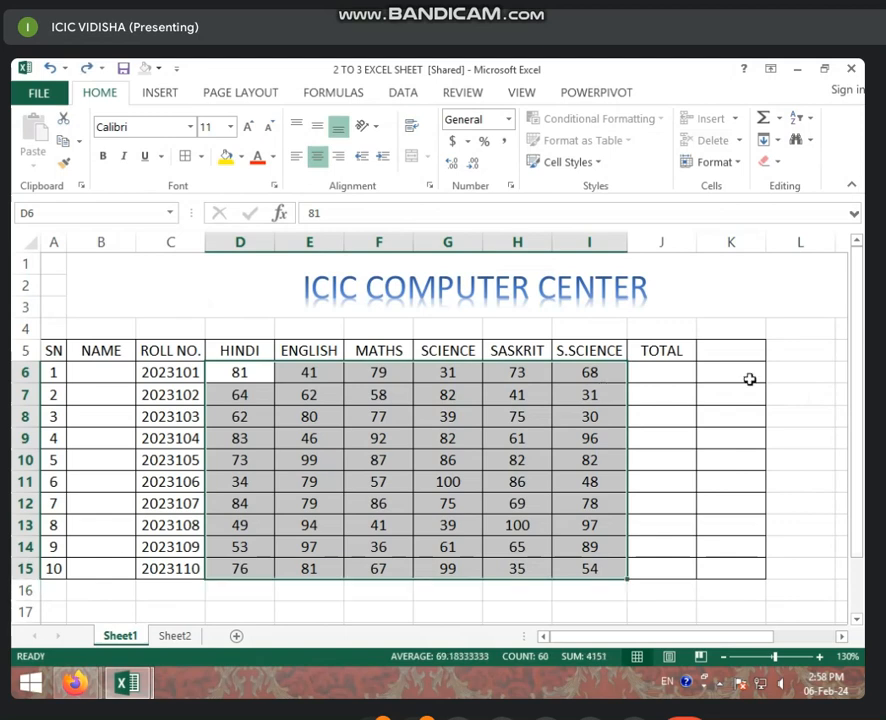
- Fill the TOTAL column for rows 6 to 15 using AutoSum on D6:J15, and check the formula in J6
{"action": "left_click_drag", "start_coordinate": [245, 377], "coordinate": [665, 567]}
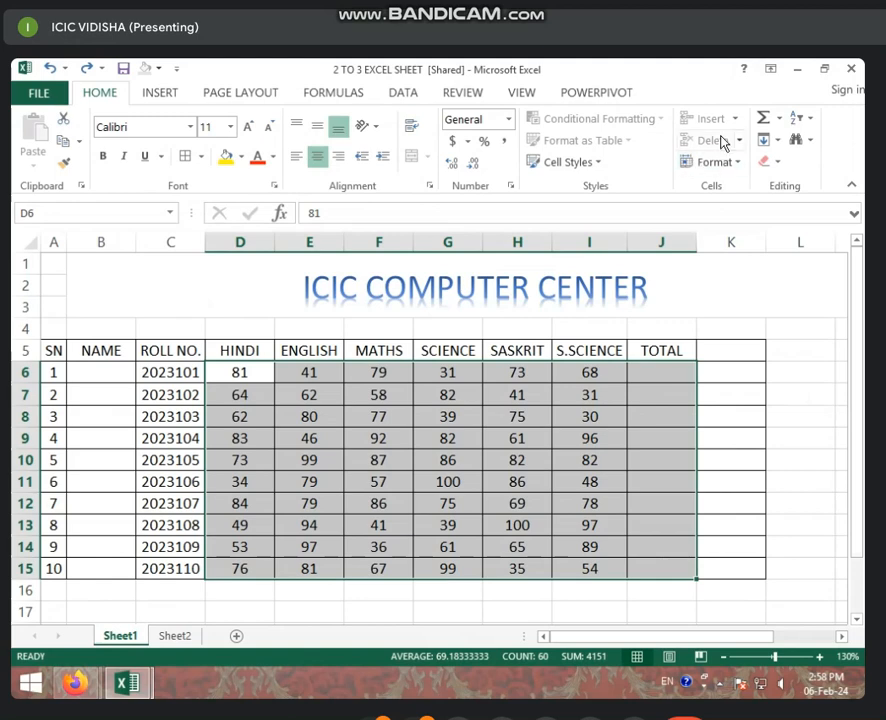
{"action": "left_click", "coordinate": [763, 118]}
{"action": "left_click", "coordinate": [724, 413]}
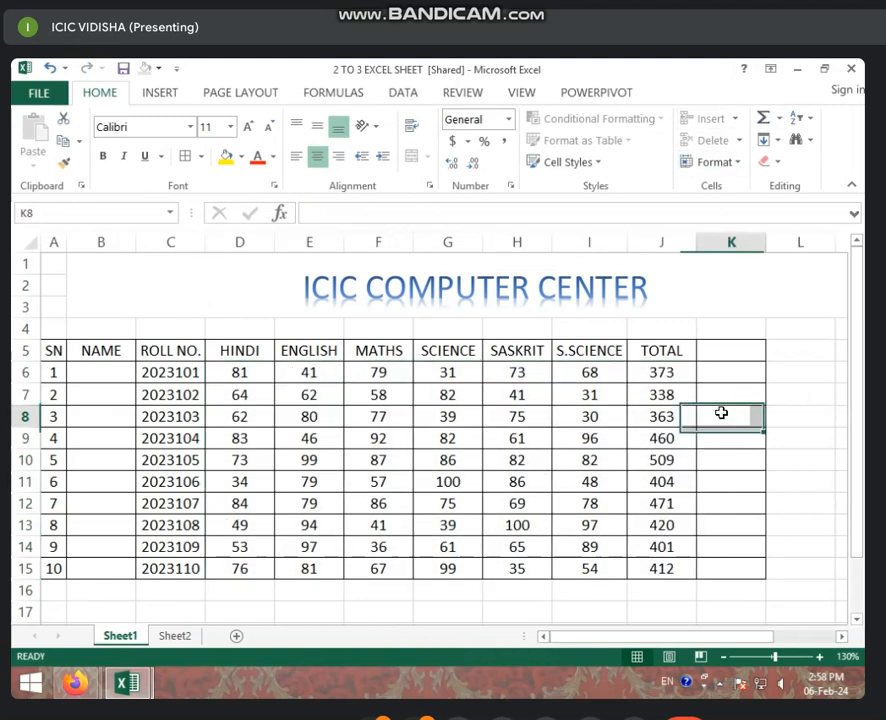
{"action": "left_click", "coordinate": [668, 372]}
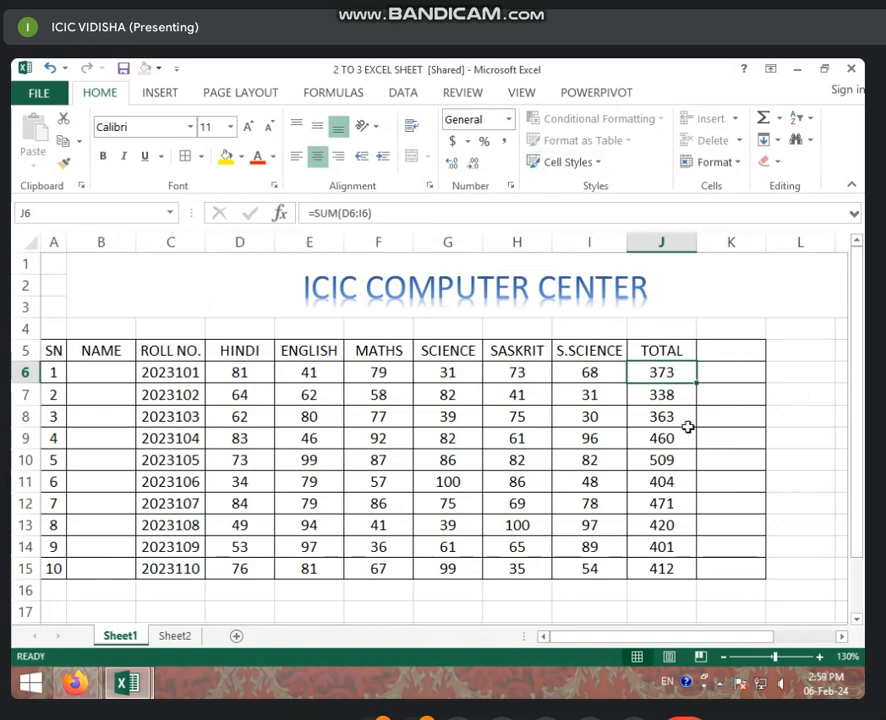
- Clear the contents of the TOTAL column from J6 to J16
{"action": "left_click", "coordinate": [743, 413]}
{"action": "left_click_drag", "start_coordinate": [676, 373], "coordinate": [685, 581]}
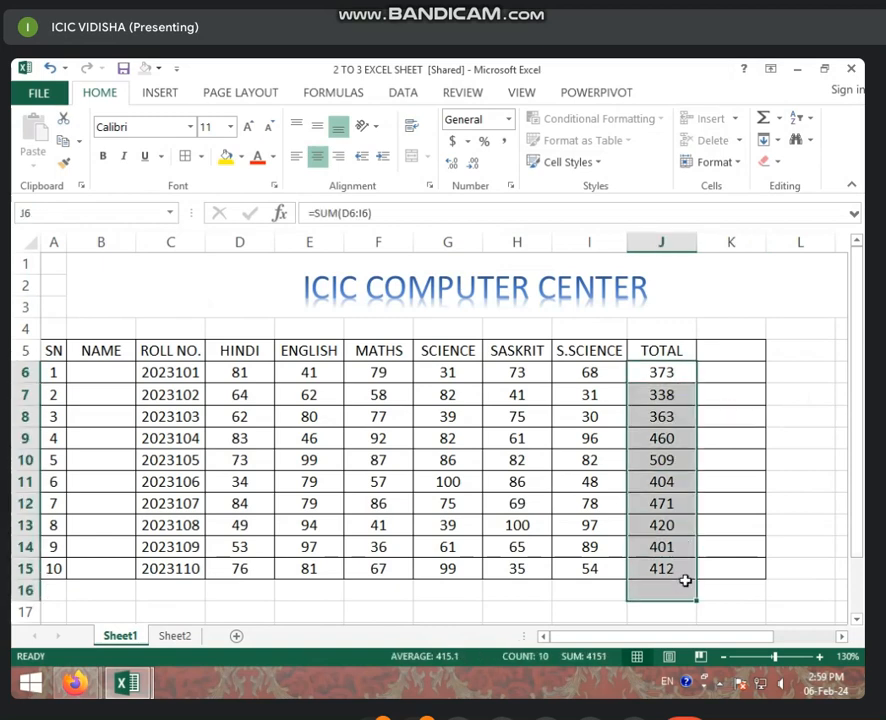
{"action": "key", "text": "Delete"}
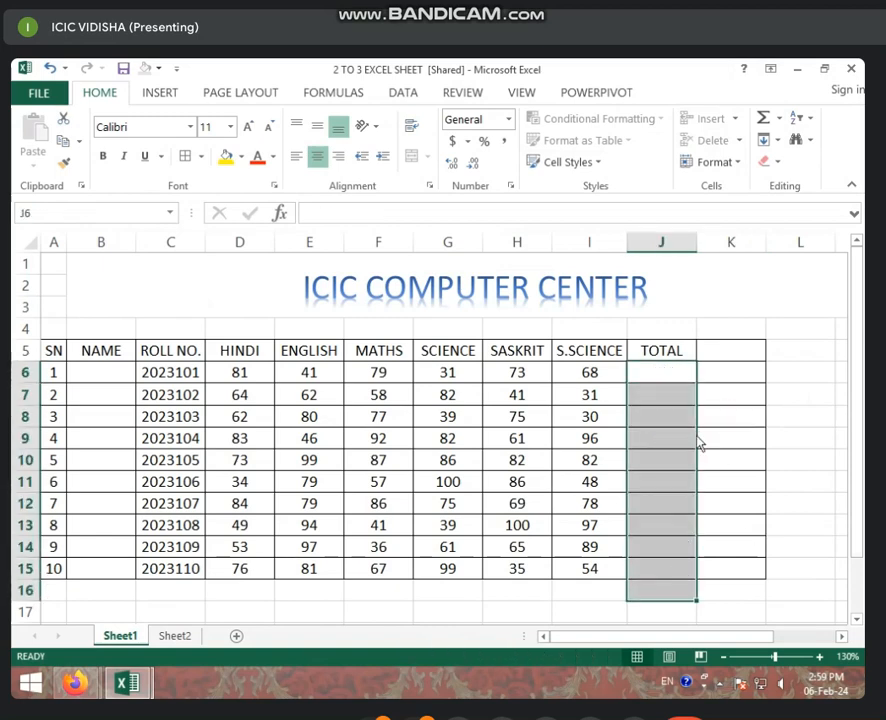
{"action": "left_click", "coordinate": [670, 373]}
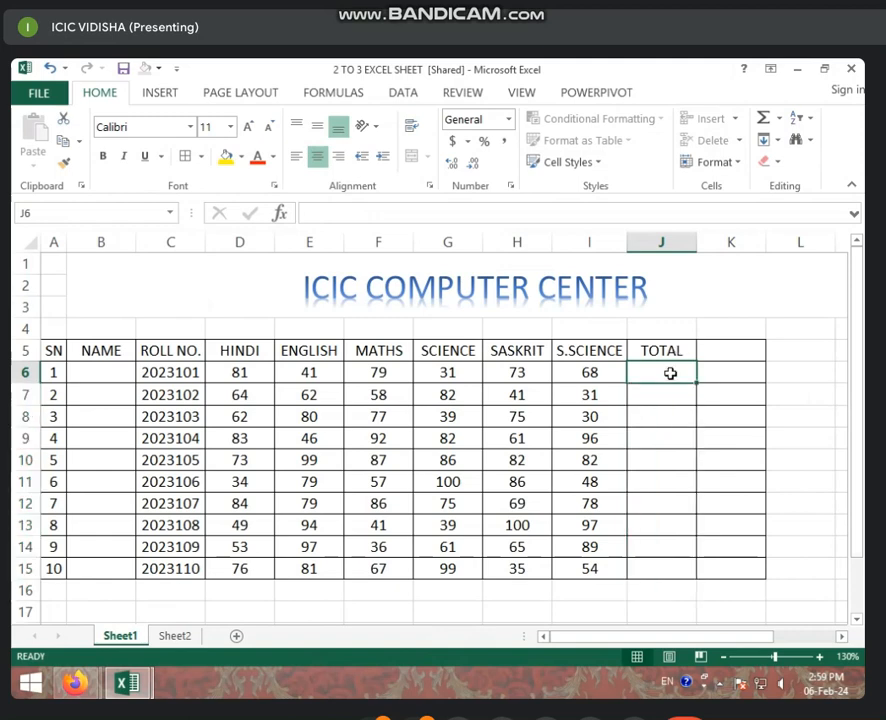
{"action": "type", "text": "="}
{"action": "key", "text": "BackSpace"}
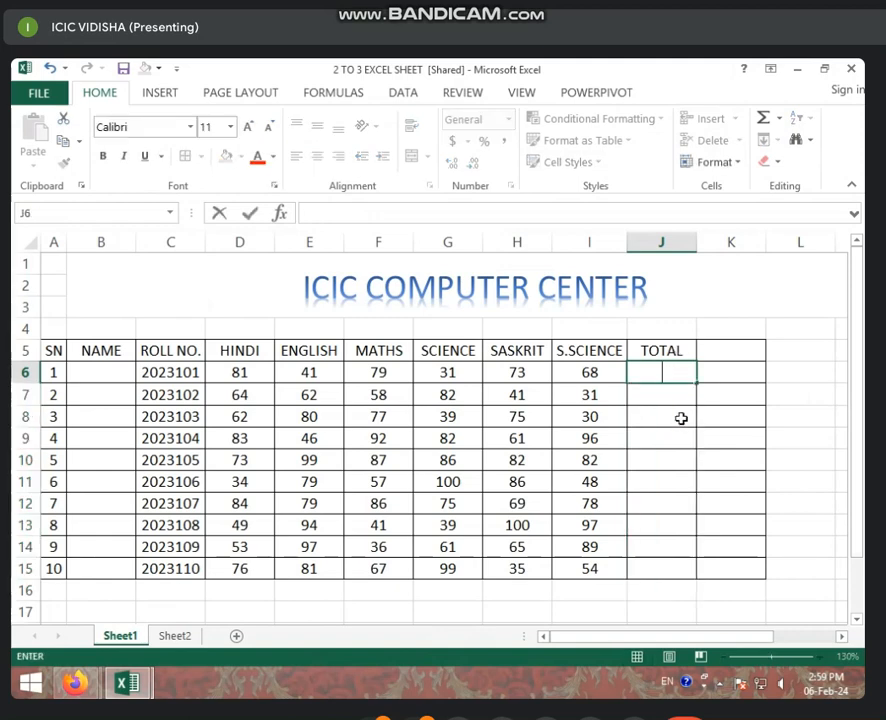
{"action": "key", "text": "super"}
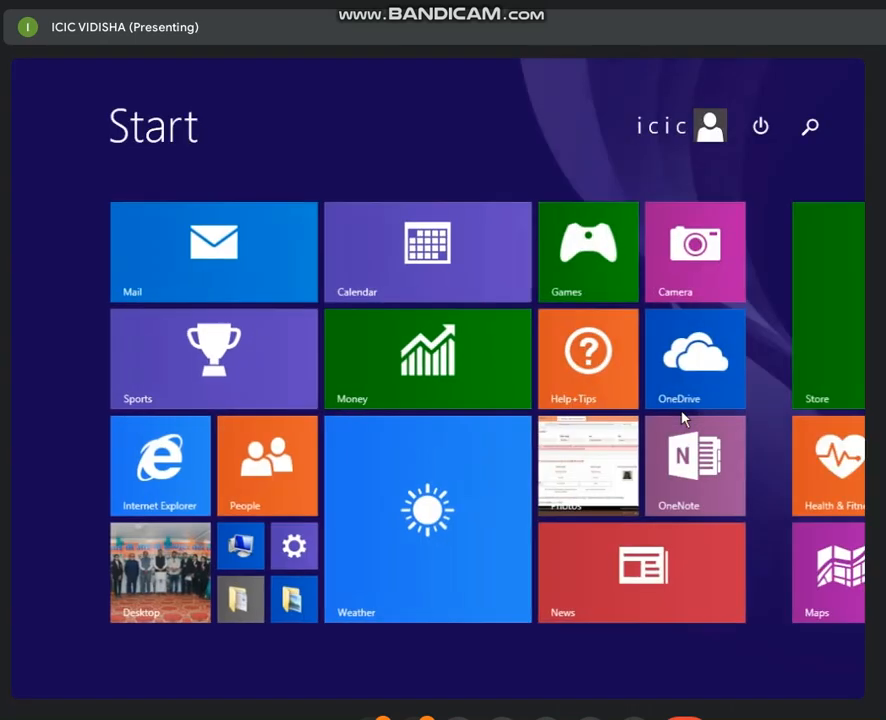
{"action": "key", "text": "super"}
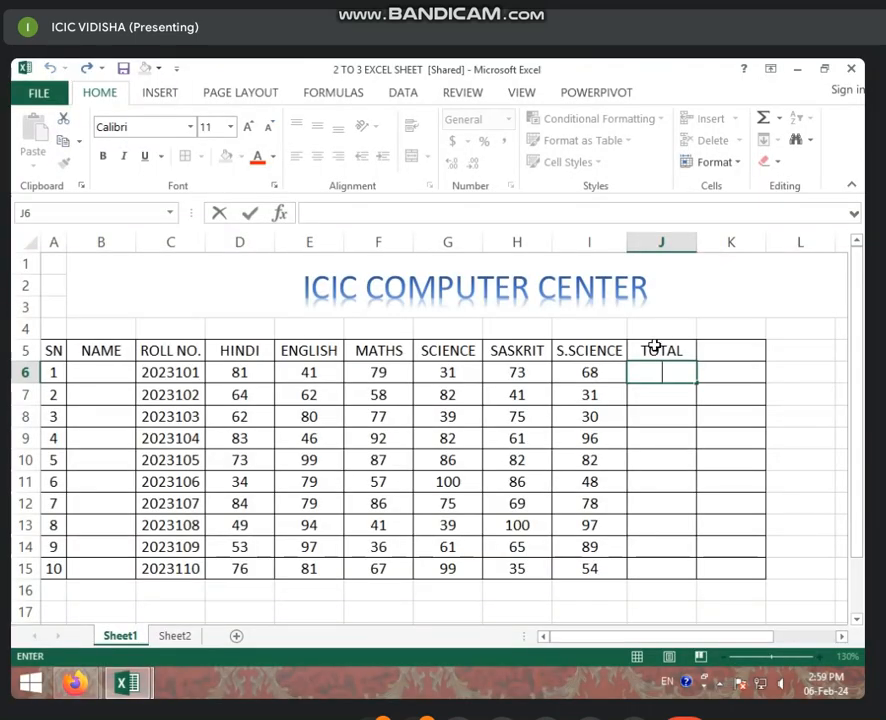
{"action": "left_click", "coordinate": [658, 408]}
{"action": "key", "text": "Up"}
{"action": "key", "text": "Up"}
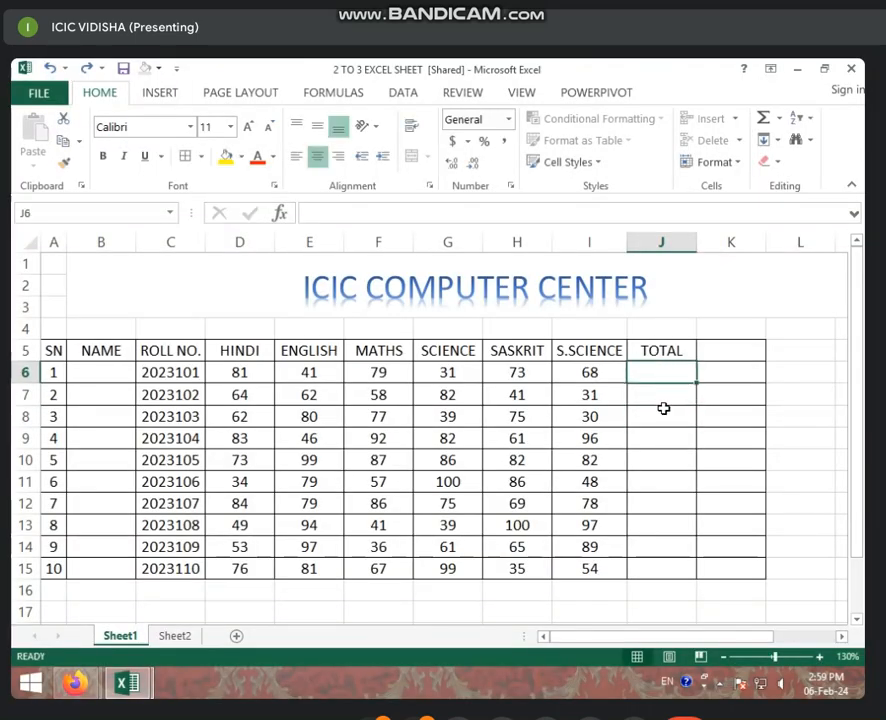
- Undo the clearing of the TOTAL column, and review the formula in J6 and the marks range D6:I16
{"action": "key", "text": "ctrl+z"}
{"action": "left_click", "coordinate": [665, 377]}
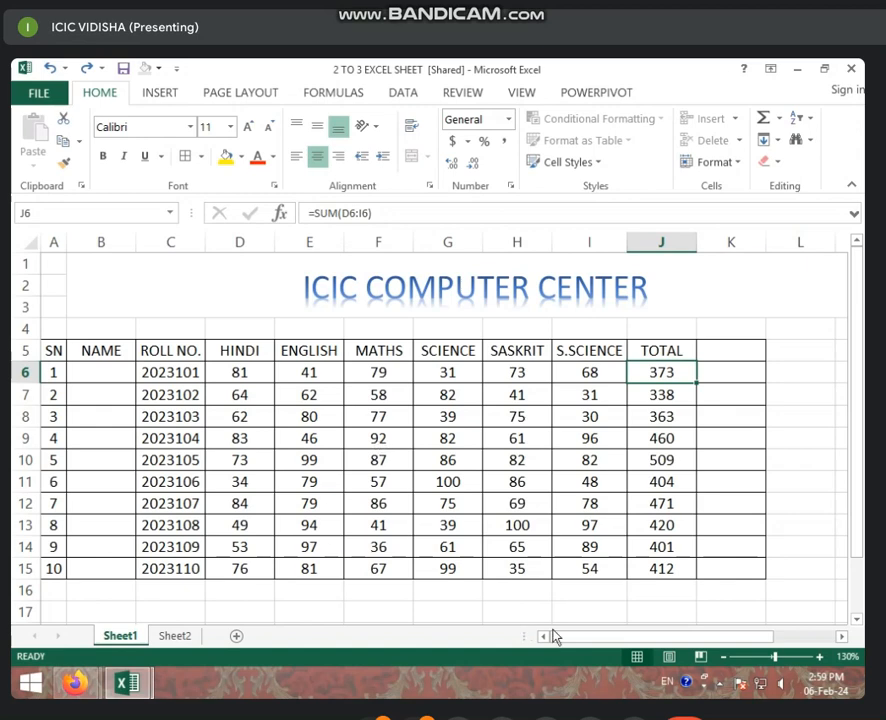
{"action": "left_click_drag", "start_coordinate": [566, 638], "coordinate": [612, 641]}
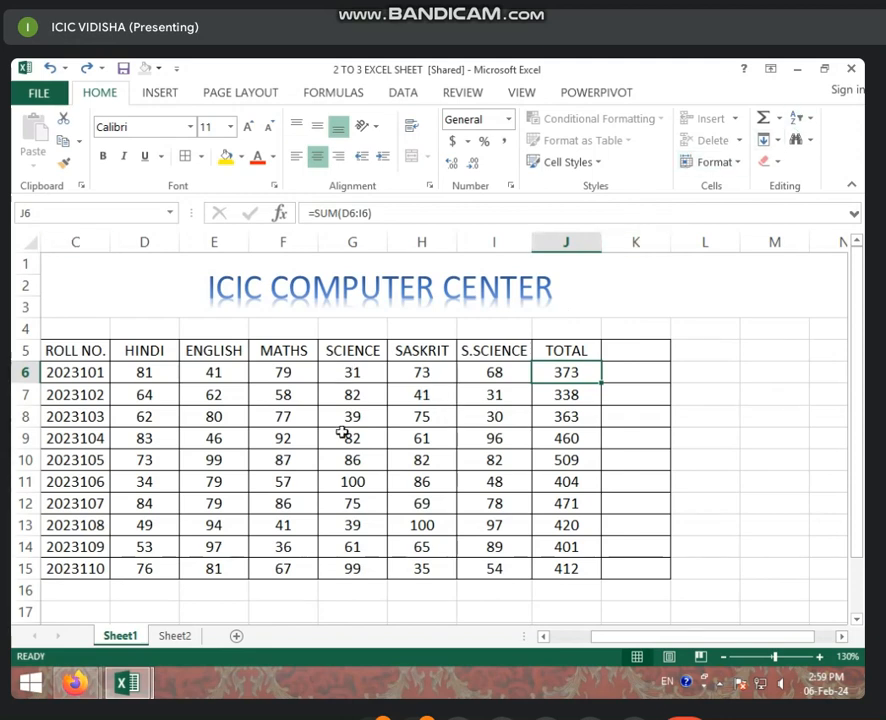
{"action": "left_click_drag", "start_coordinate": [152, 373], "coordinate": [522, 596]}
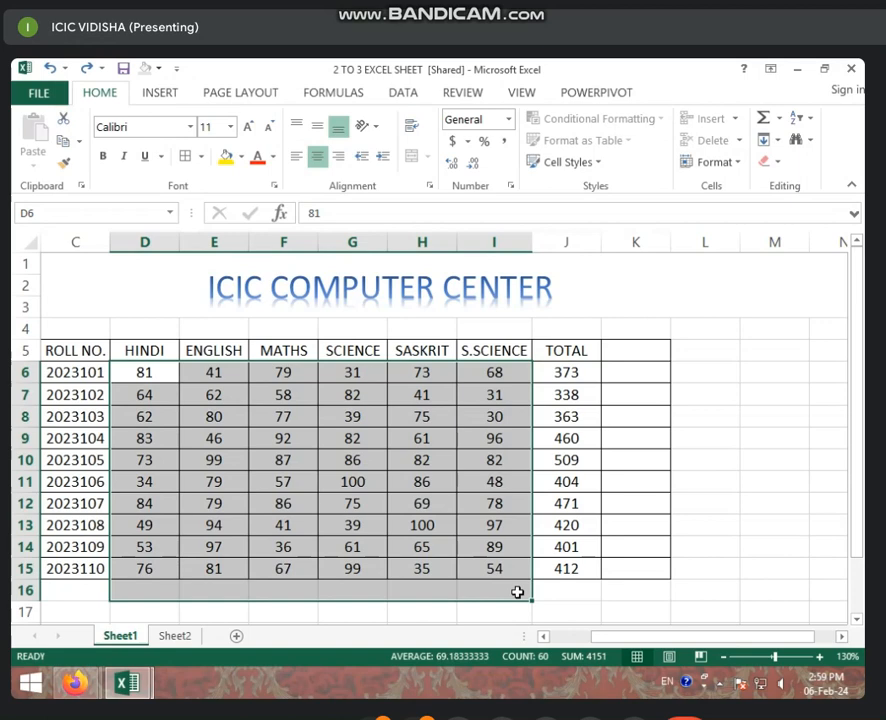
{"action": "left_click", "coordinate": [617, 524]}
{"action": "left_click_drag", "start_coordinate": [638, 640], "coordinate": [548, 644]}
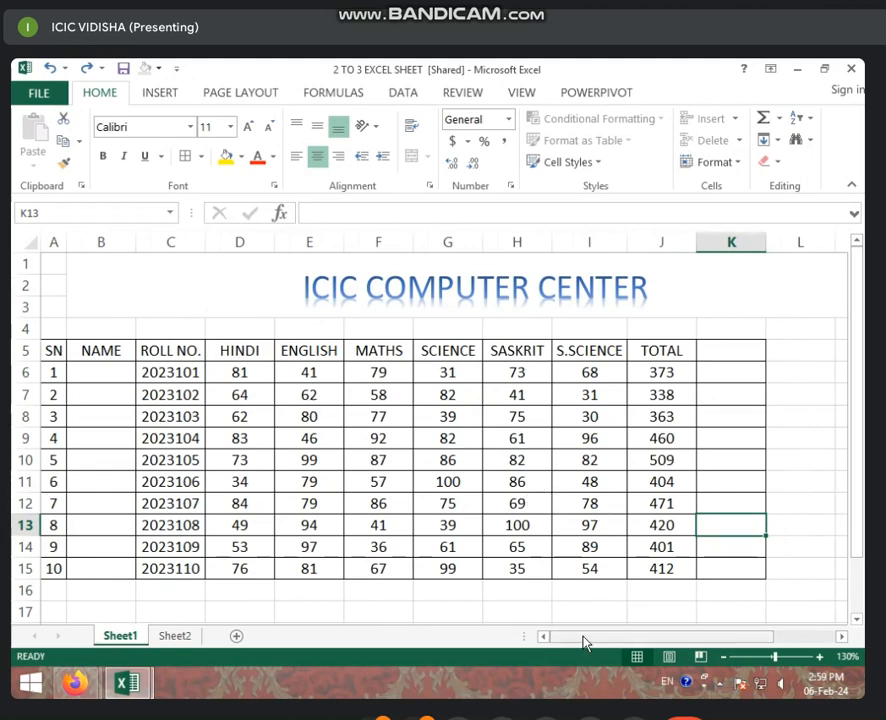
- Enter 4564645, 56 and 65 in K6 to K8, and 54654 in K10, beside the TOTAL column
{"action": "left_click_drag", "start_coordinate": [595, 645], "coordinate": [656, 645]}
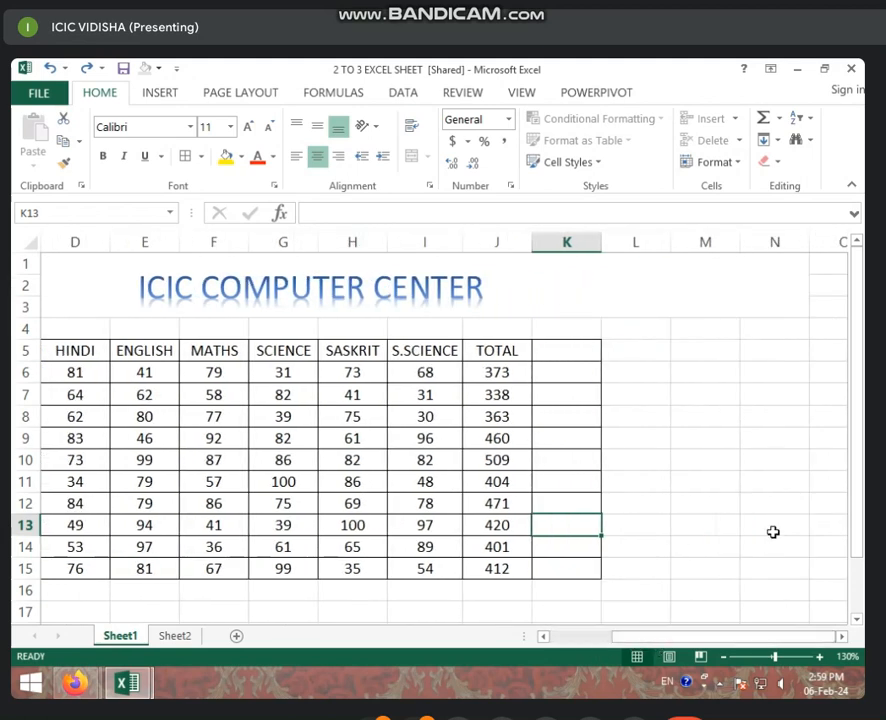
{"action": "left_click", "coordinate": [606, 390]}
{"action": "left_click", "coordinate": [579, 375]}
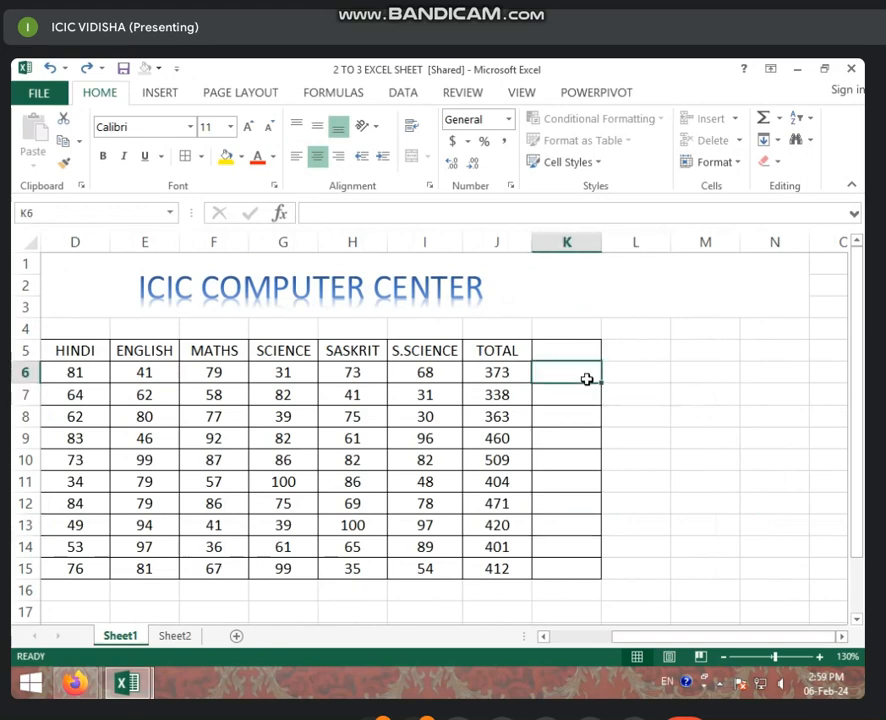
{"action": "type", "text": "4564645"}
{"action": "key", "text": "Return"}
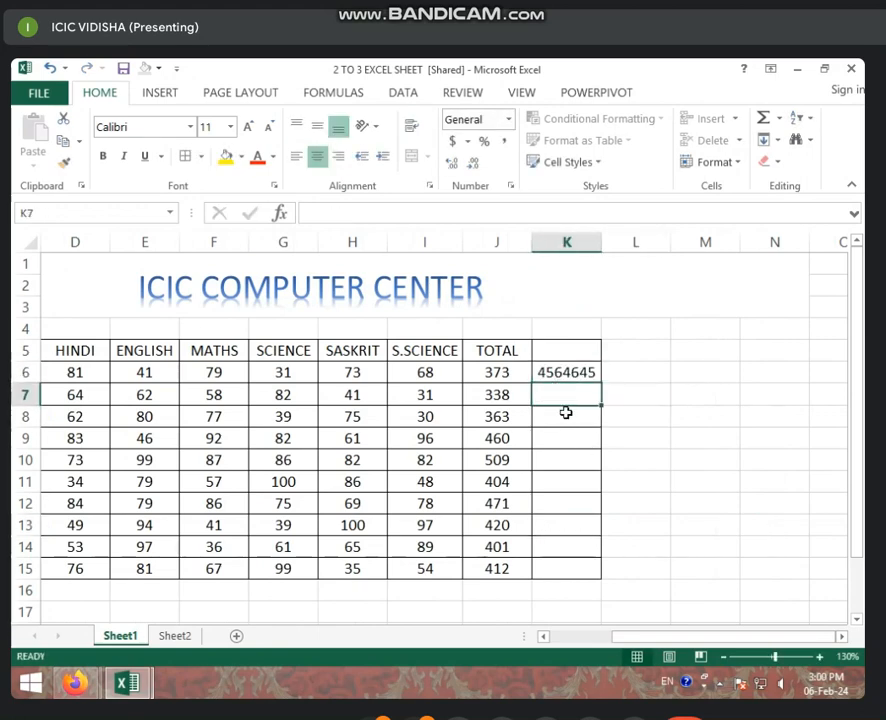
{"action": "type", "text": "56"}
{"action": "key", "text": "Return"}
{"action": "type", "text": "65"}
{"action": "left_click", "coordinate": [600, 460]}
{"action": "type", "text": "54654"}
- Enter 45, 456 and 546 in cells K12, K13 and K14
{"action": "left_click", "coordinate": [596, 503]}
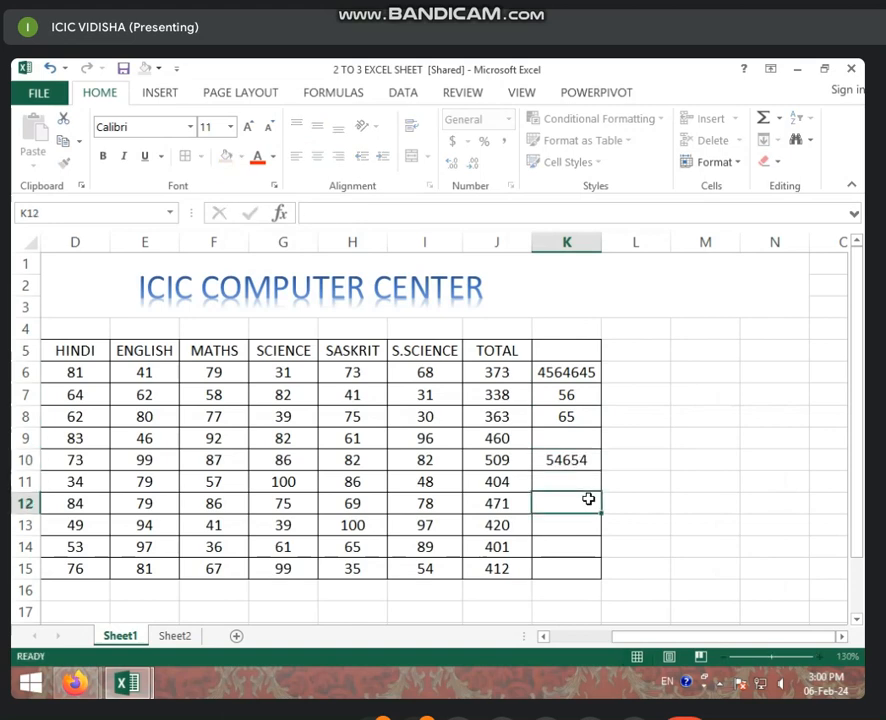
{"action": "type", "text": "45"}
{"action": "key", "text": "Return"}
{"action": "type", "text": "456"}
{"action": "left_click", "coordinate": [591, 550]}
{"action": "type", "text": "546"}
- Clear the contents of the TOTAL column from J6 to J15
{"action": "left_click_drag", "start_coordinate": [497, 378], "coordinate": [491, 568]}
{"action": "key", "text": "Delete"}
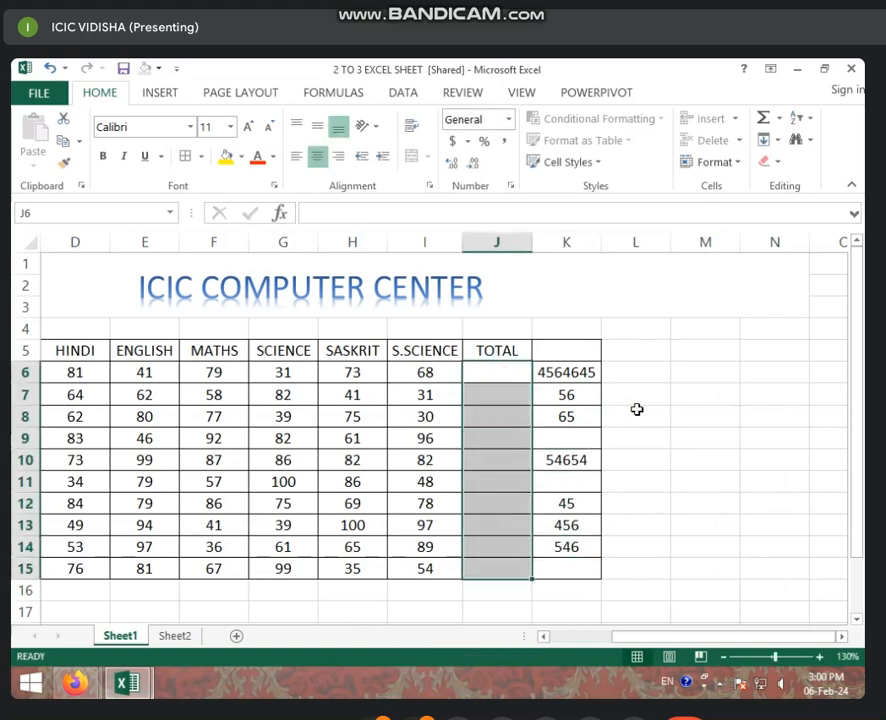
{"action": "left_click_drag", "start_coordinate": [636, 372], "coordinate": [705, 370]}
{"action": "left_click", "coordinate": [773, 348]}
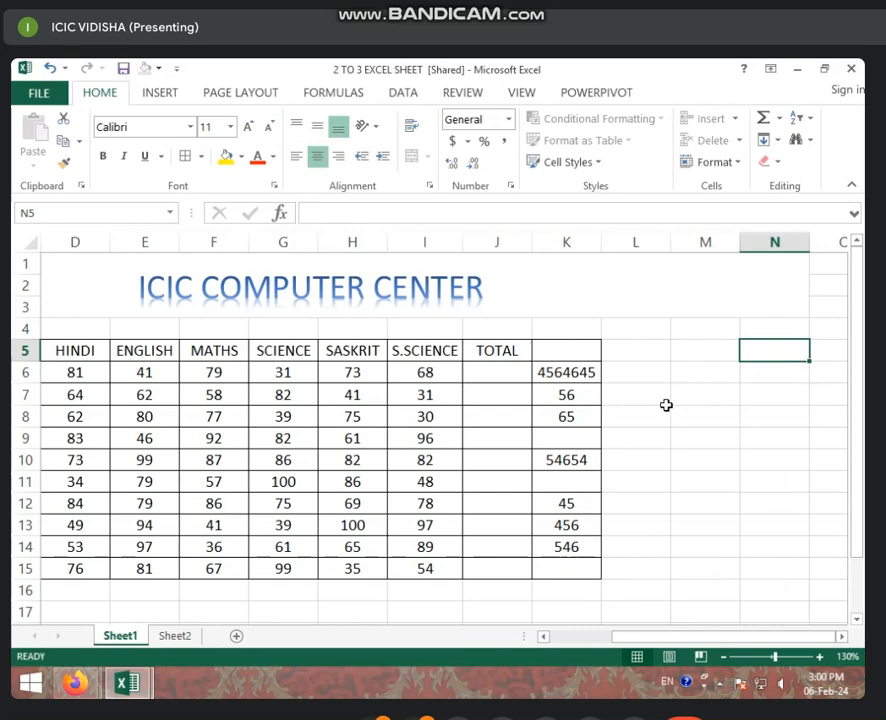
- Sum row 6 into N6 by applying AutoSum to D6:N6, and check the formula and the values in column K
{"action": "left_click", "coordinate": [556, 372]}
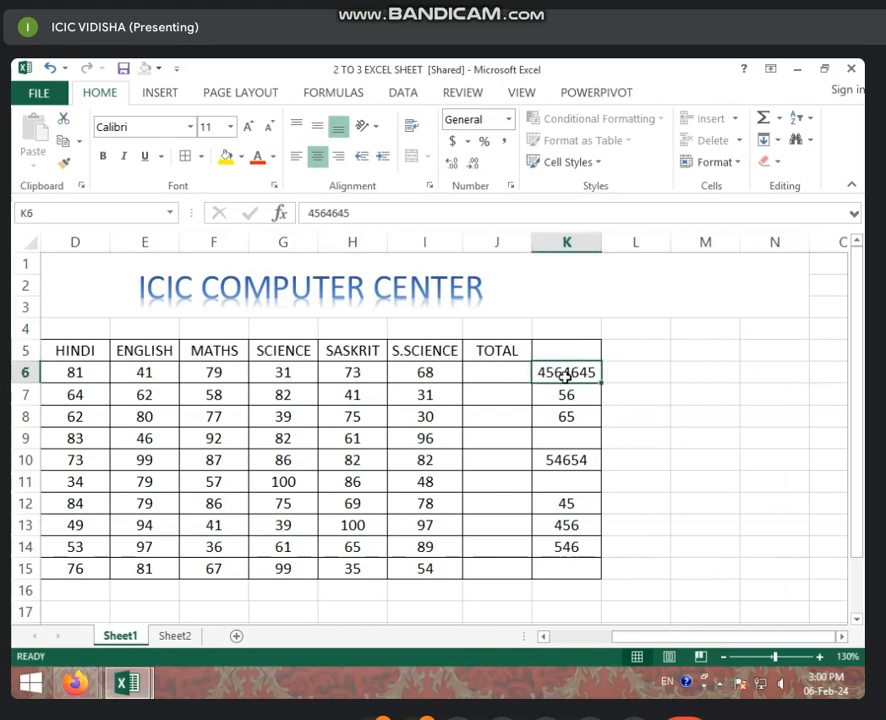
{"action": "left_click", "coordinate": [74, 372]}
{"action": "left_click_drag", "start_coordinate": [74, 372], "coordinate": [775, 374]}
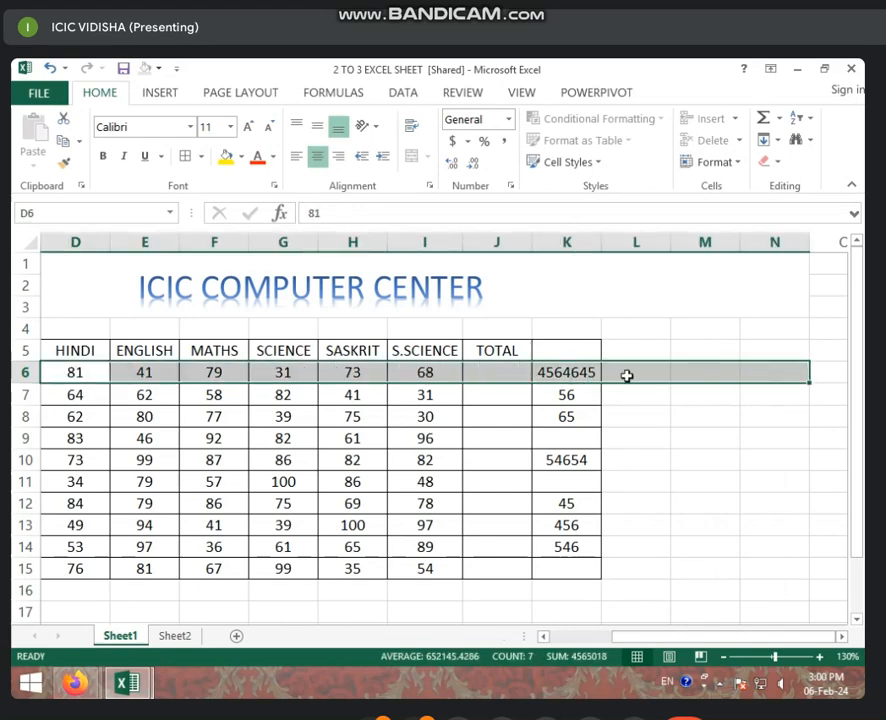
{"action": "left_click", "coordinate": [764, 118]}
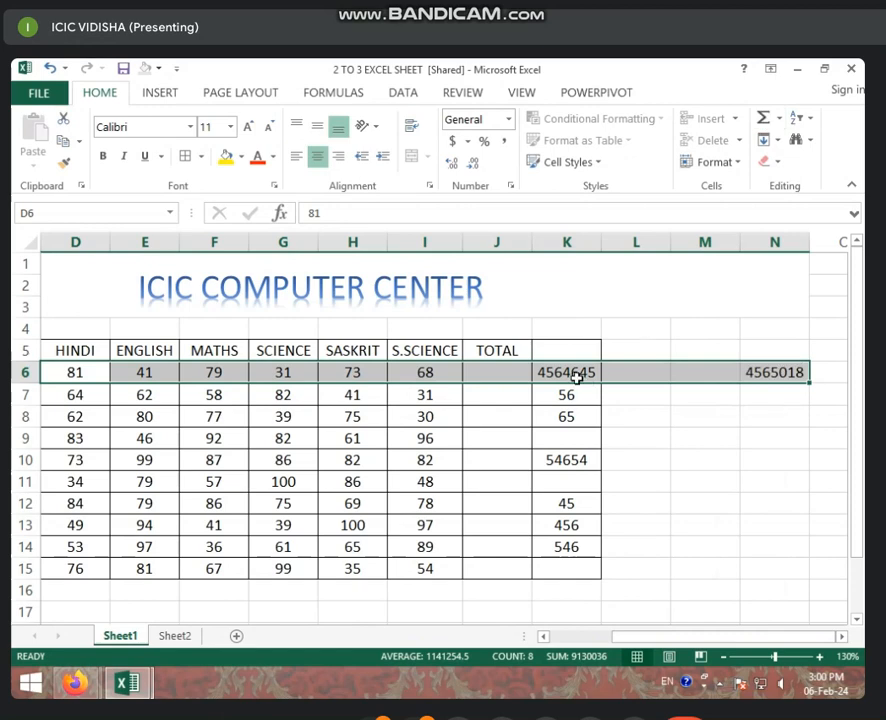
{"action": "left_click_drag", "start_coordinate": [567, 375], "coordinate": [573, 561]}
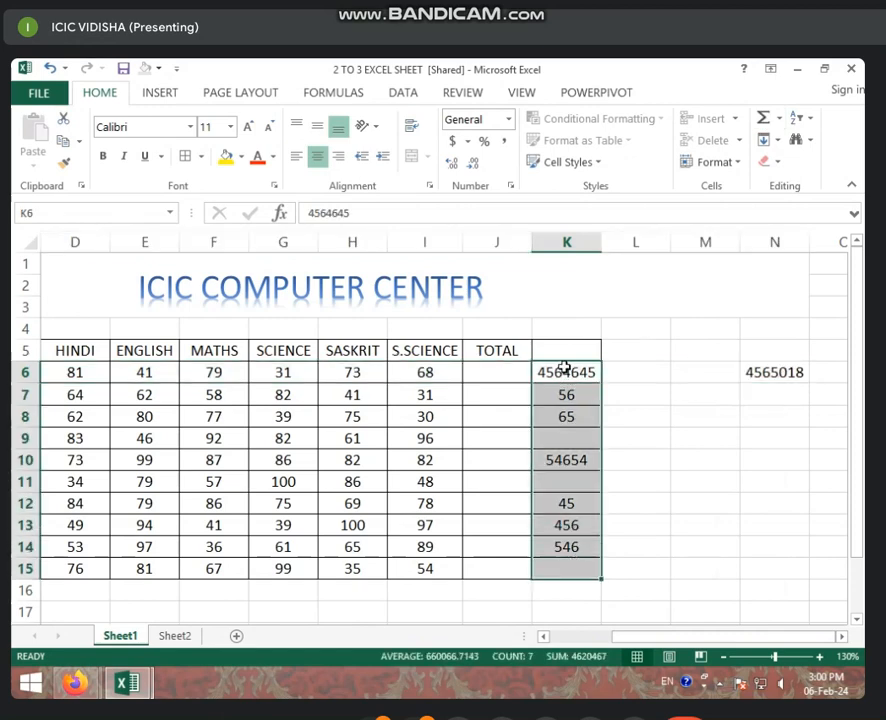
{"action": "left_click", "coordinate": [719, 441]}
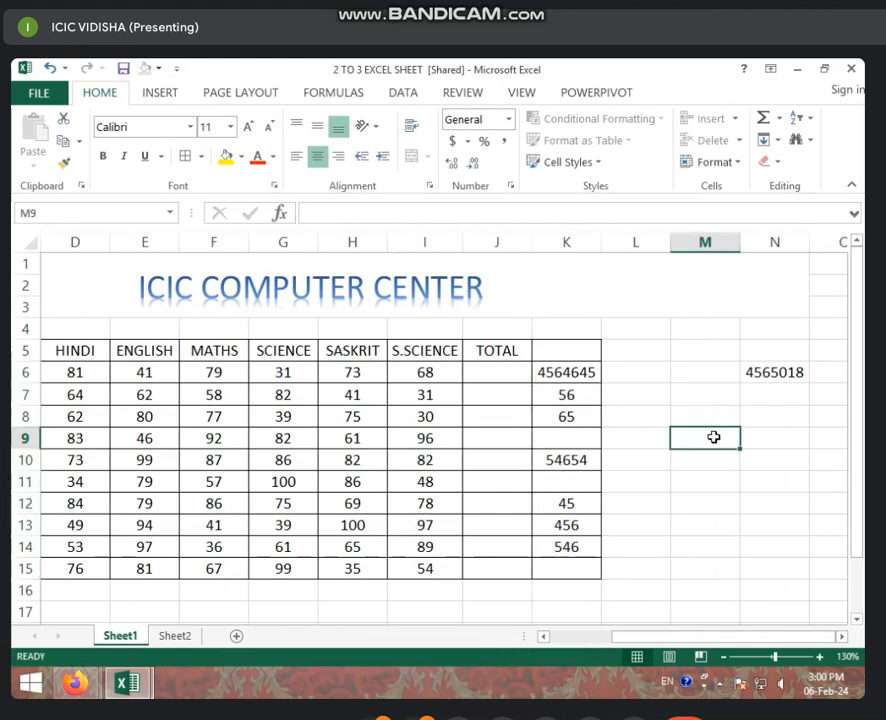
{"action": "left_click", "coordinate": [828, 394]}
{"action": "left_click", "coordinate": [800, 371]}
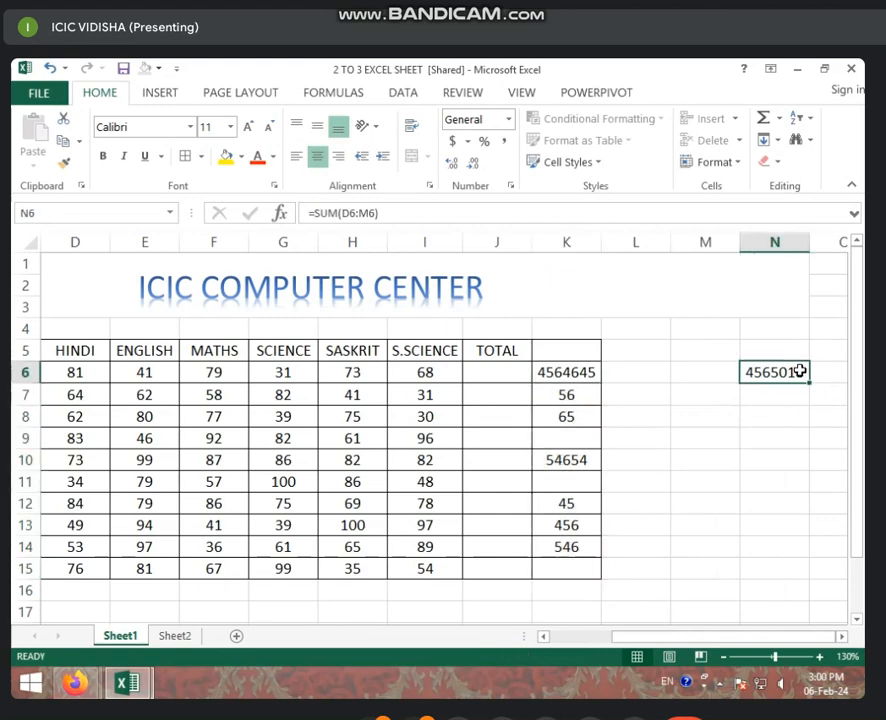
- Clear N6, enter =SUM(D6:I6) to total only the six subject marks, and check the formula
{"action": "key", "text": "Delete"}
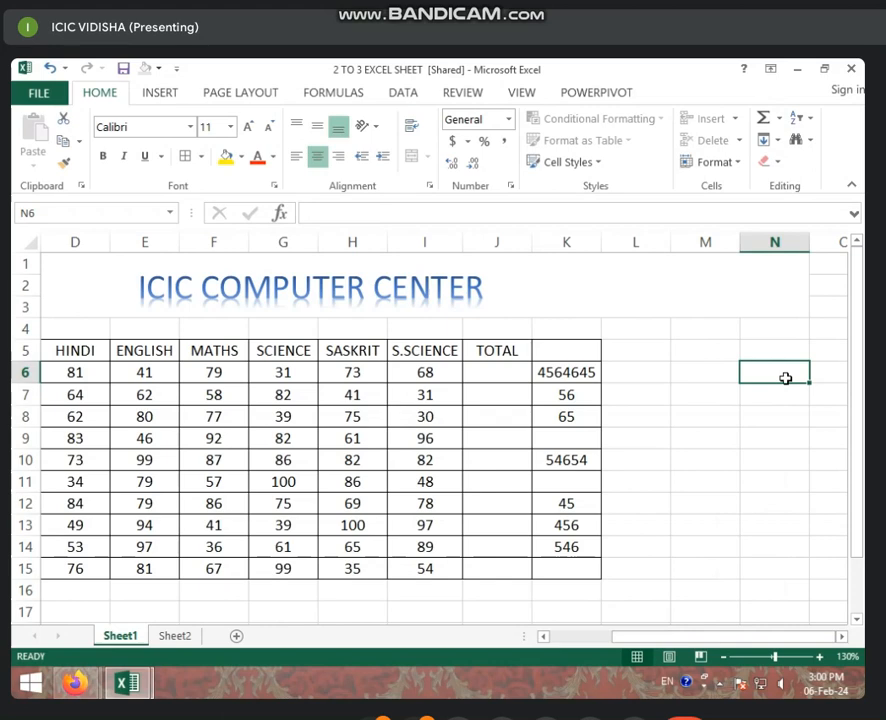
{"action": "type", "text": "="}
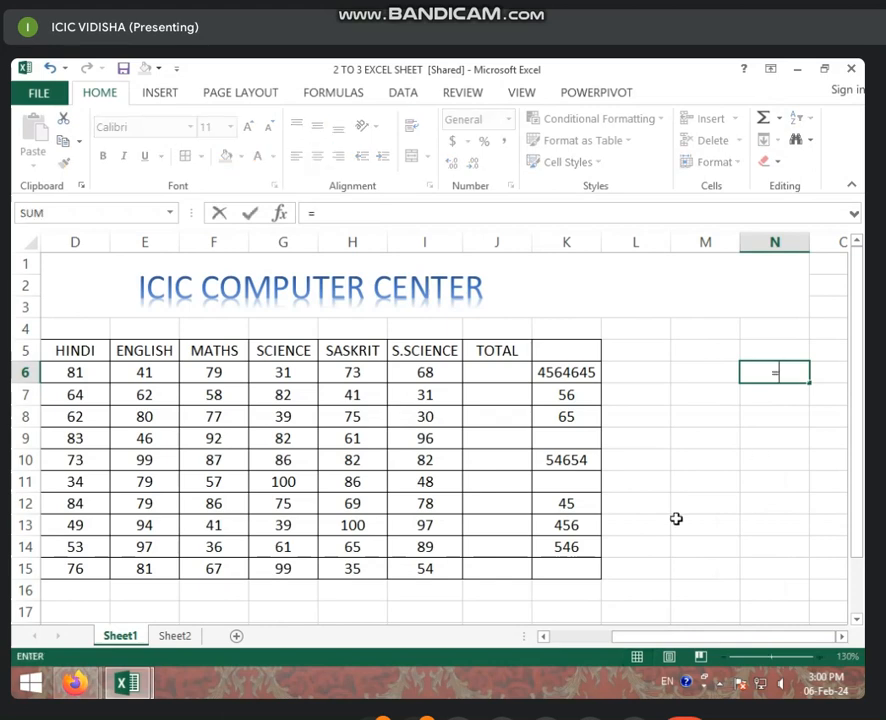
{"action": "type", "text": "SUM"}
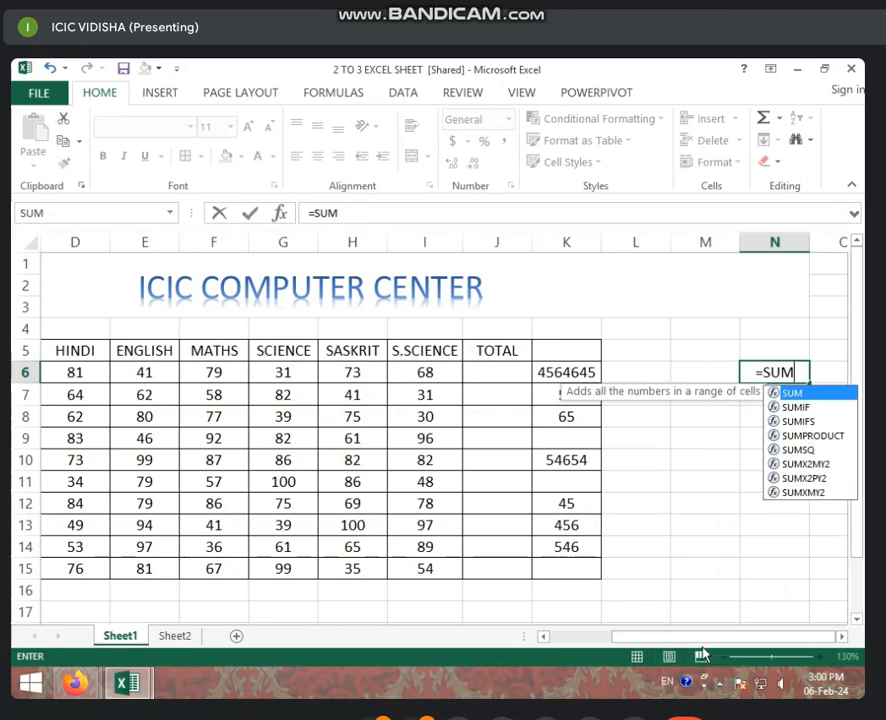
{"action": "type", "text": "("}
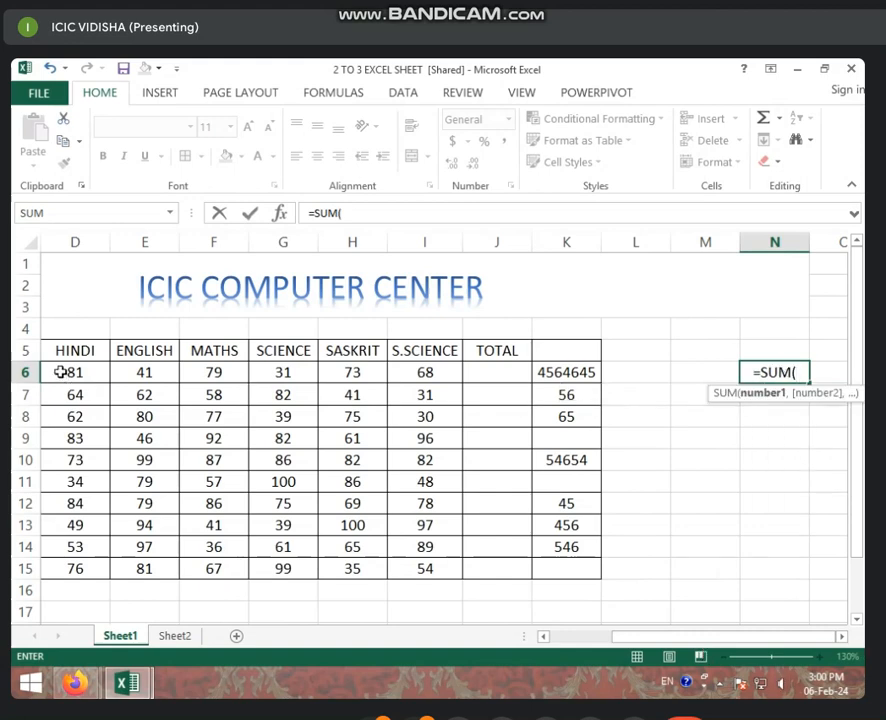
{"action": "left_click_drag", "start_coordinate": [66, 372], "coordinate": [428, 374]}
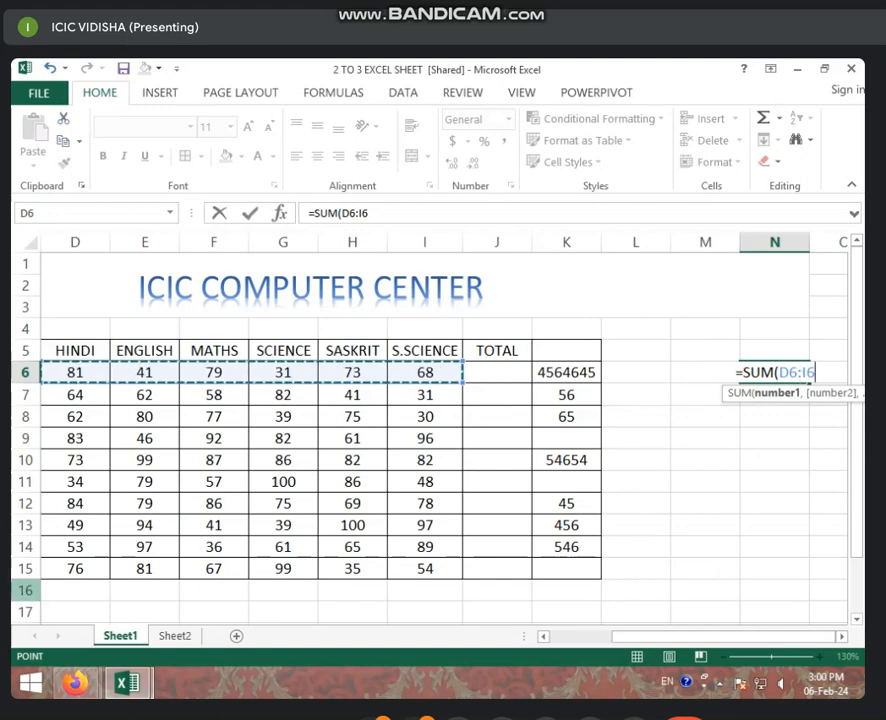
{"action": "type", "text": ")"}
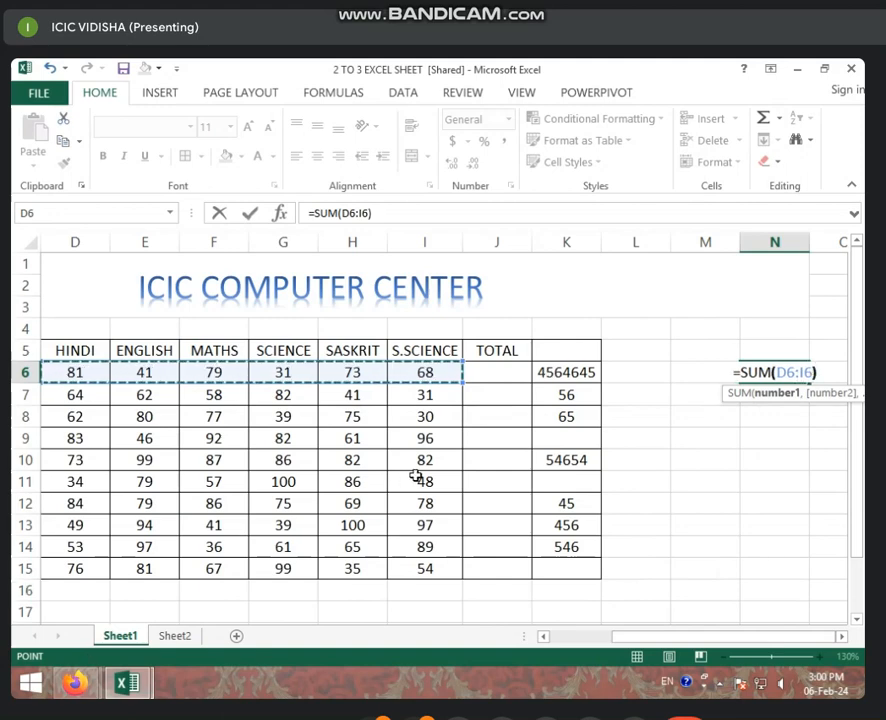
{"action": "key", "text": "Return"}
{"action": "left_click", "coordinate": [787, 375]}
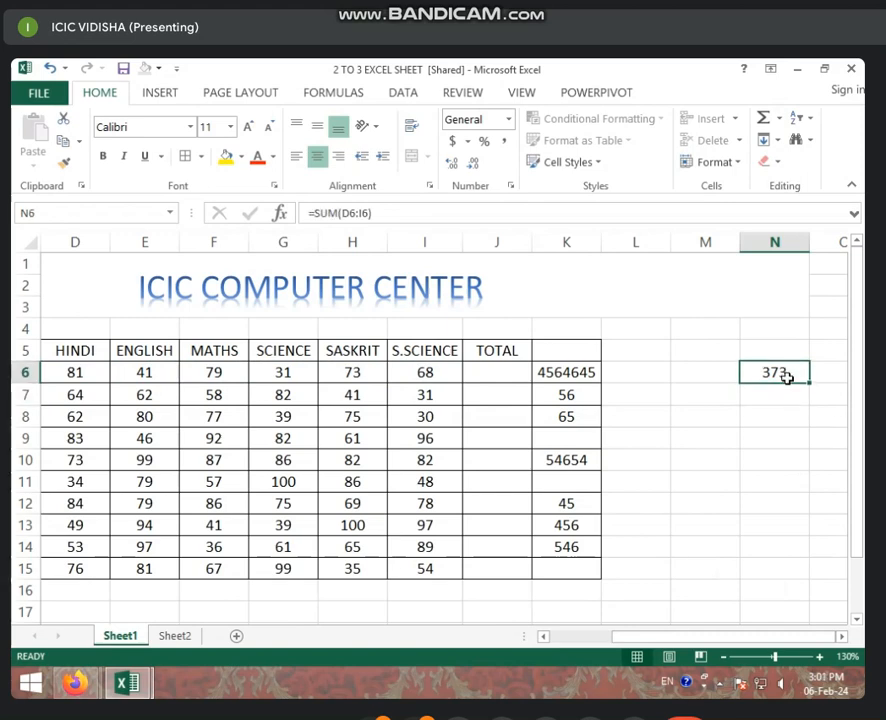
- Replace the formula in N6 with =SUM(D6,F6,I6) to add only the Hindi, Maths and S.Science marks, and check it
{"action": "type", "text": "="}
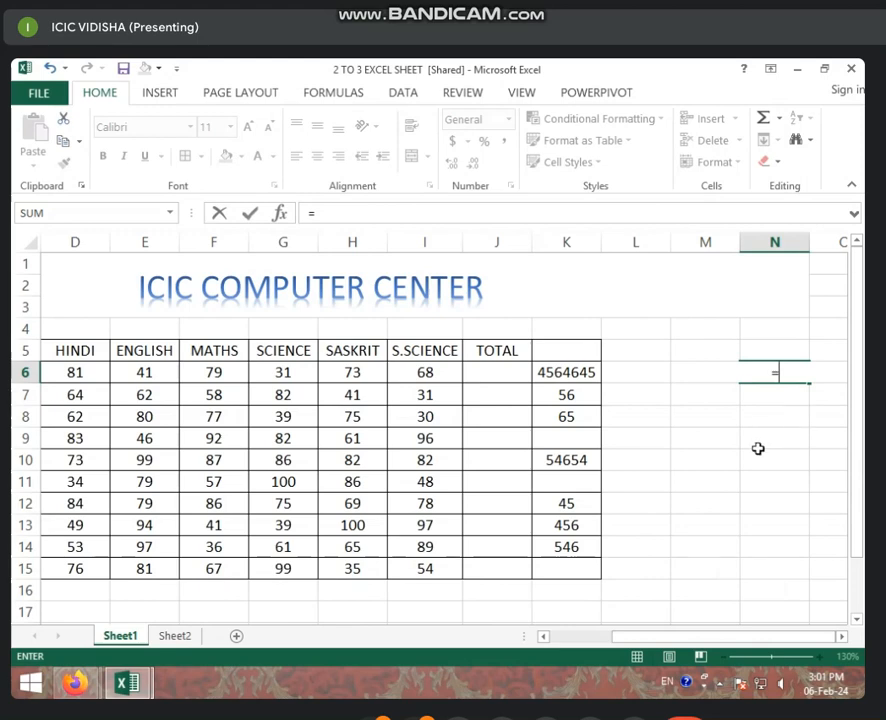
{"action": "type", "text": "SUM"}
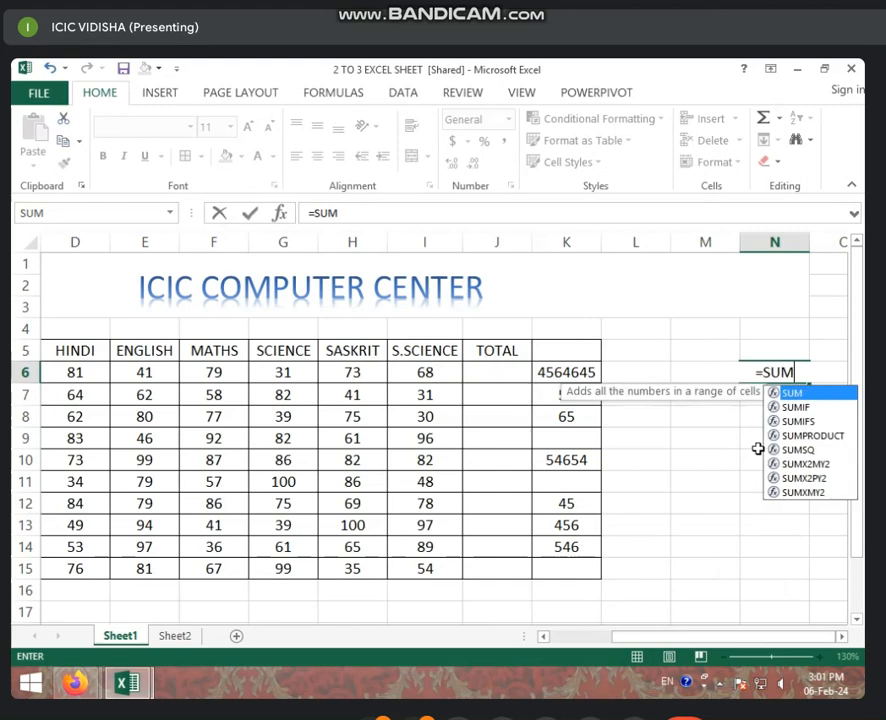
{"action": "double_click", "coordinate": [795, 395]}
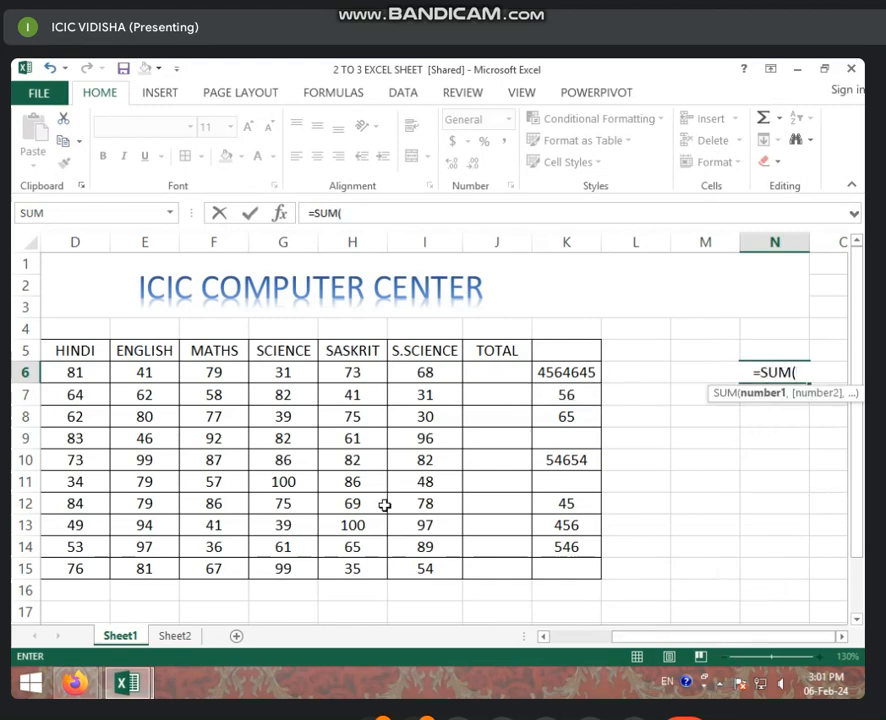
{"action": "left_click", "coordinate": [66, 372]}
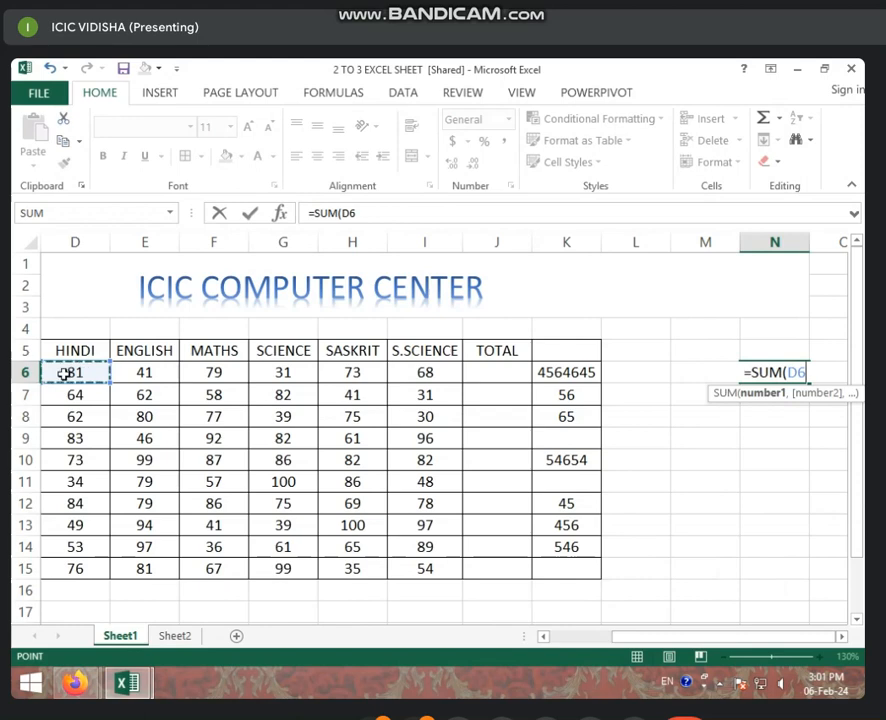
{"action": "left_click", "coordinate": [213, 372]}
{"action": "left_click", "coordinate": [436, 377]}
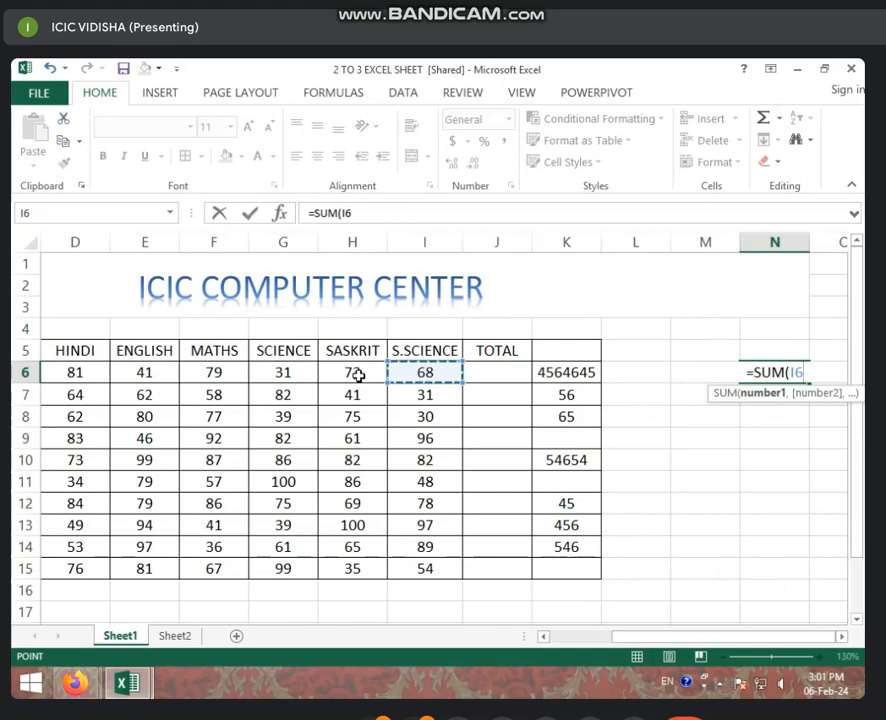
{"action": "left_click", "coordinate": [93, 376]}
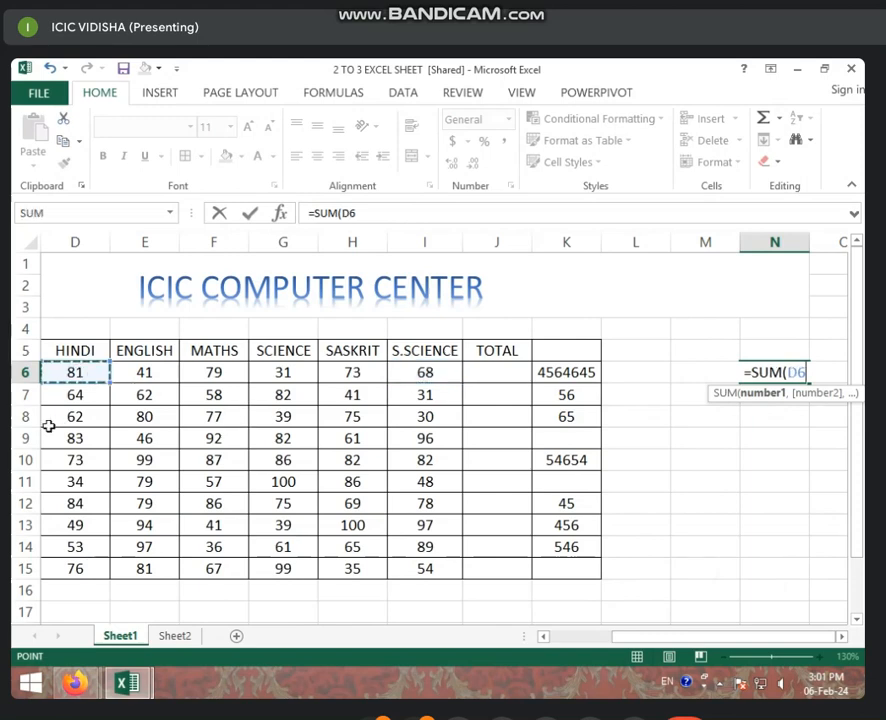
{"action": "type", "text": ","}
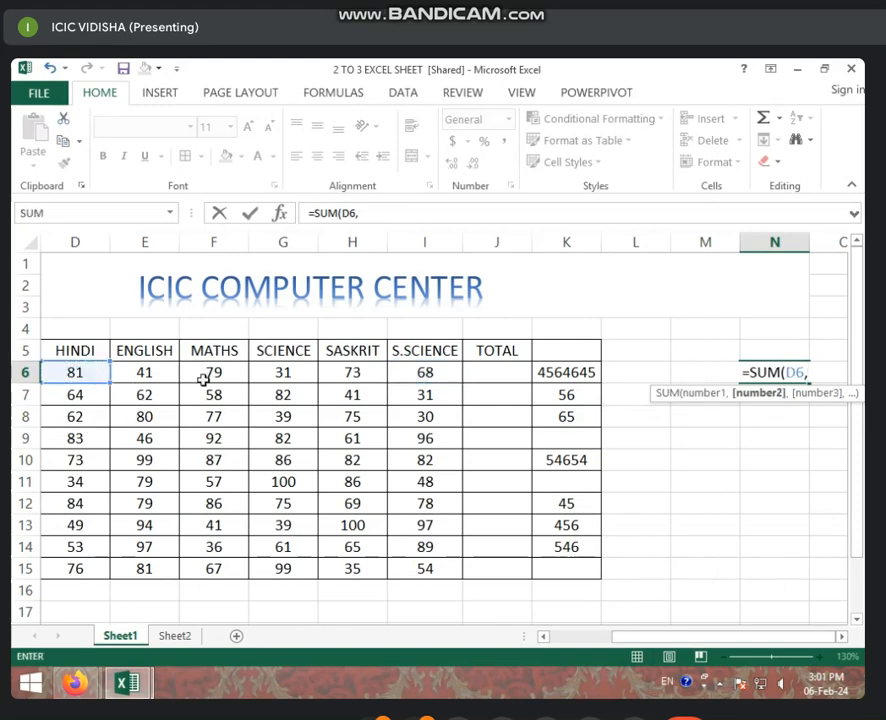
{"action": "left_click", "coordinate": [208, 376]}
{"action": "type", "text": ","}
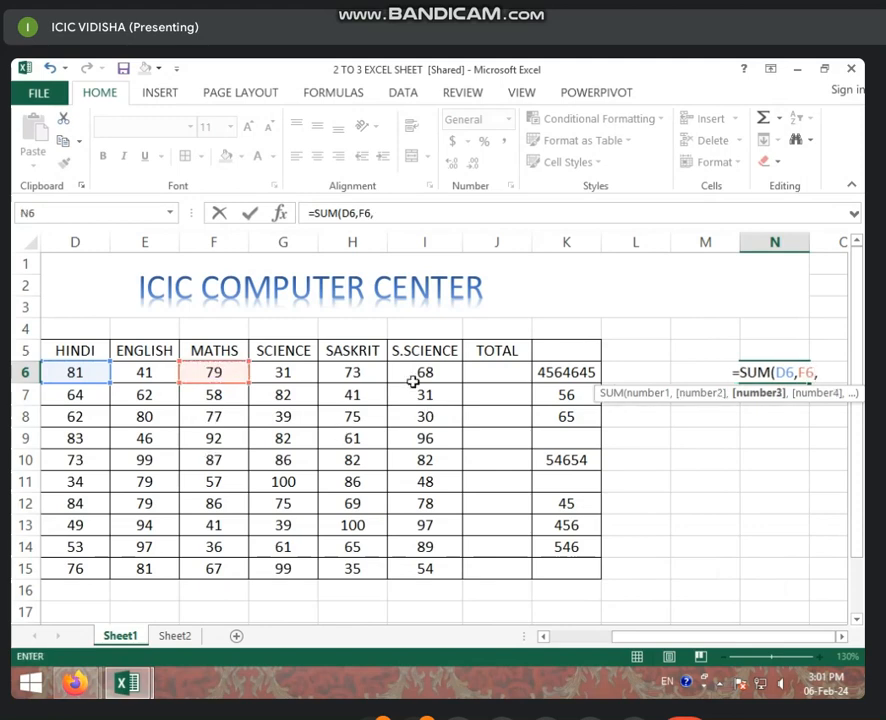
{"action": "left_click", "coordinate": [407, 372]}
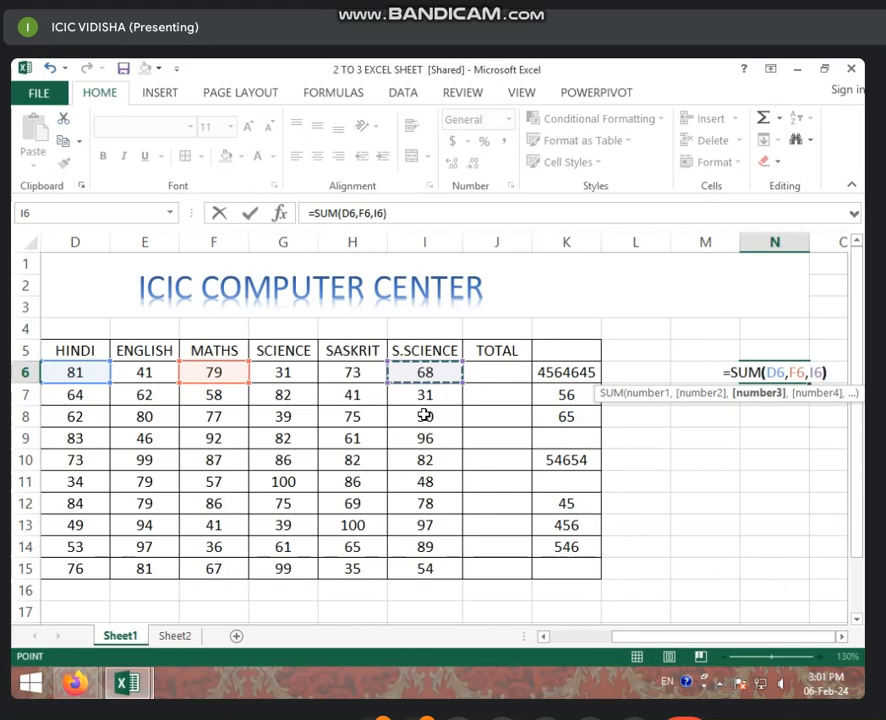
{"action": "key", "text": "Return"}
{"action": "left_click", "coordinate": [772, 374]}
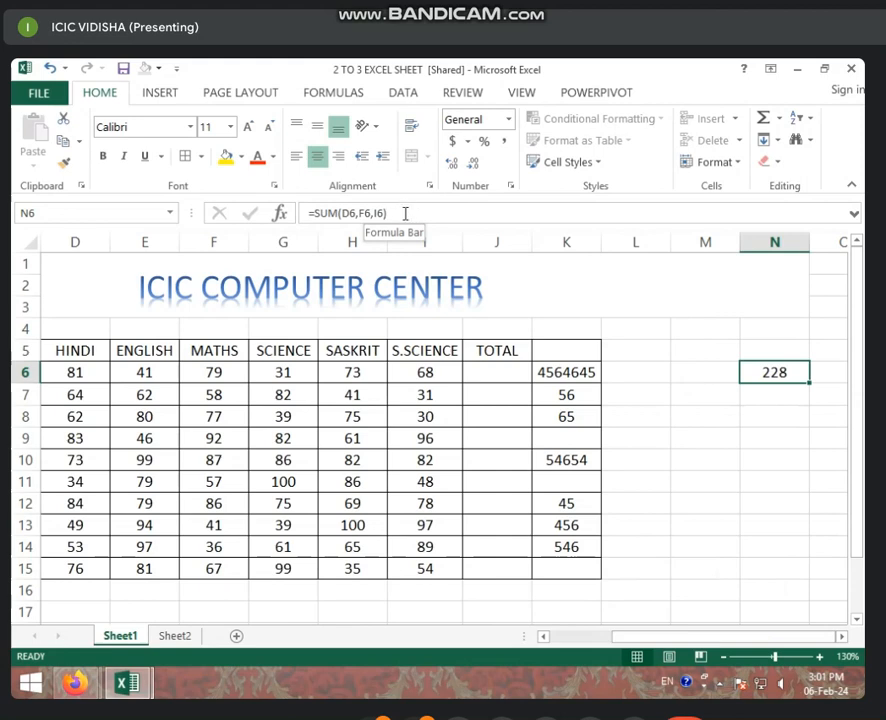
- Clear the formula from N6 and reselect the empty cell
{"action": "key", "text": "Delete"}
{"action": "left_click", "coordinate": [770, 401]}
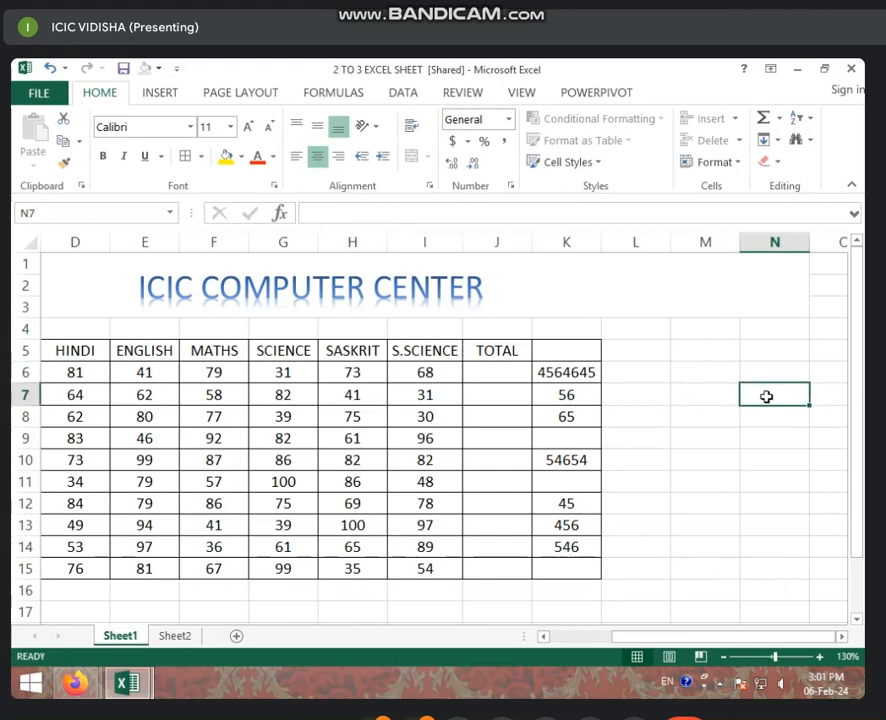
{"action": "left_click", "coordinate": [768, 383]}
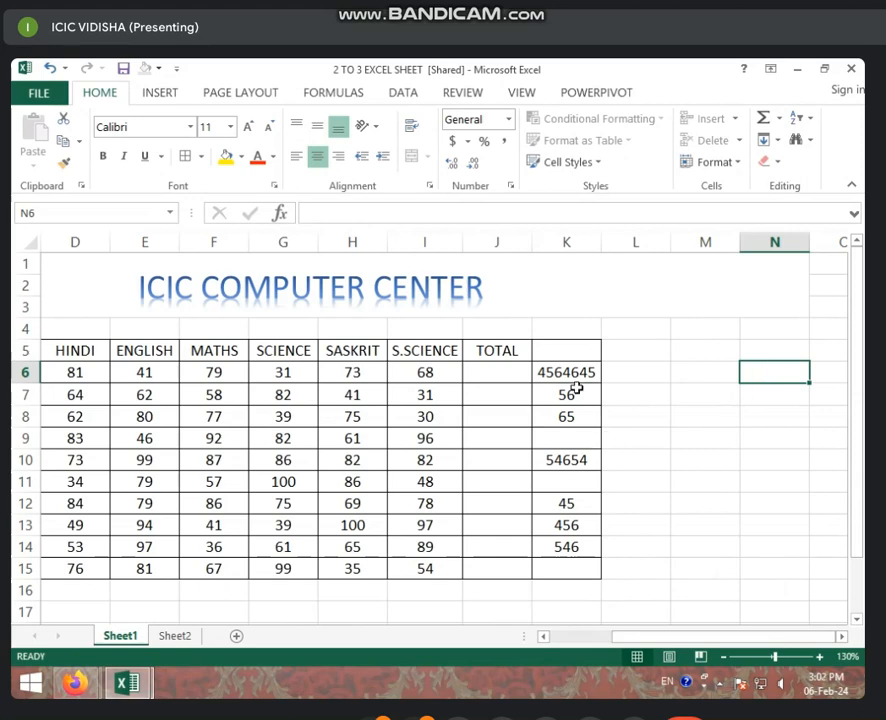
- Clear the values in K6:K16 and total the first student's marks in J6 by applying AutoSum to D6:J6
{"action": "left_click_drag", "start_coordinate": [572, 376], "coordinate": [595, 593]}
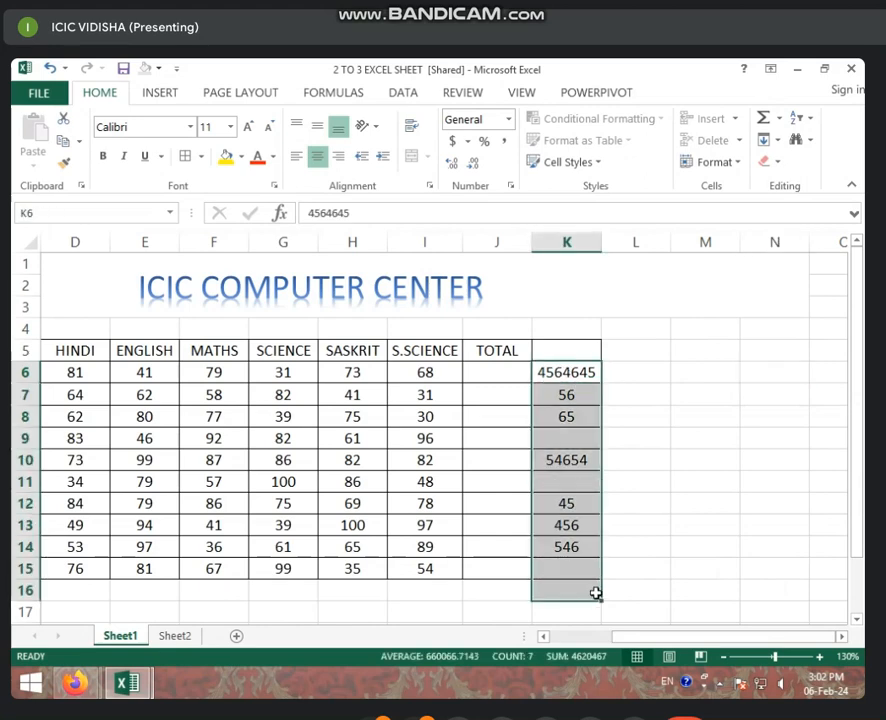
{"action": "key", "text": "Delete"}
{"action": "left_click_drag", "start_coordinate": [643, 645], "coordinate": [595, 648]}
{"action": "left_click_drag", "start_coordinate": [210, 372], "coordinate": [654, 371]}
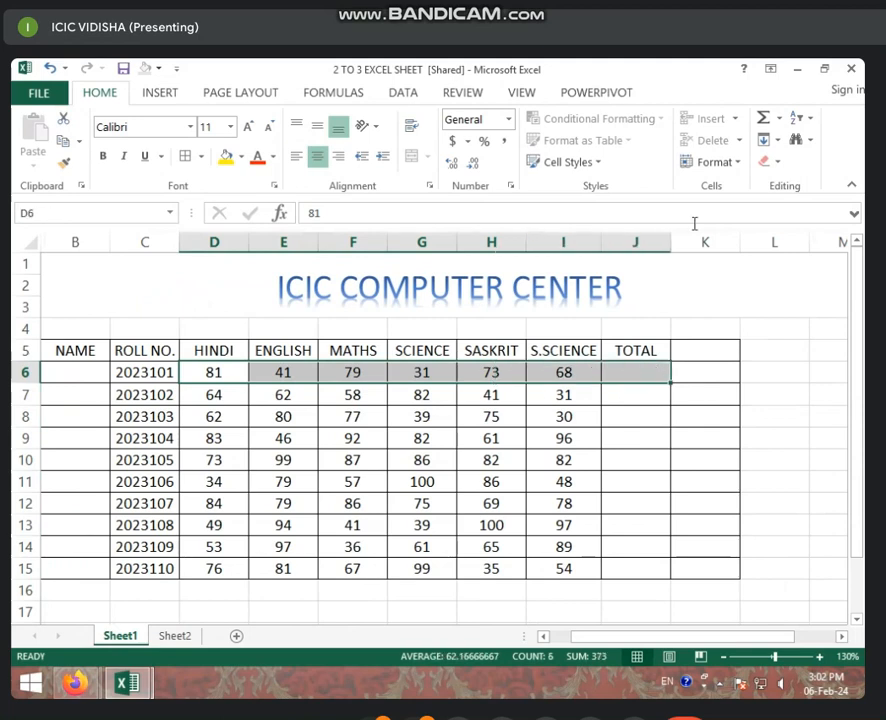
{"action": "left_click", "coordinate": [763, 120]}
{"action": "left_click", "coordinate": [626, 420]}
- Total all students' marks at once by applying AutoSum to D6:J15, and check the formula in J7
{"action": "left_click", "coordinate": [221, 379]}
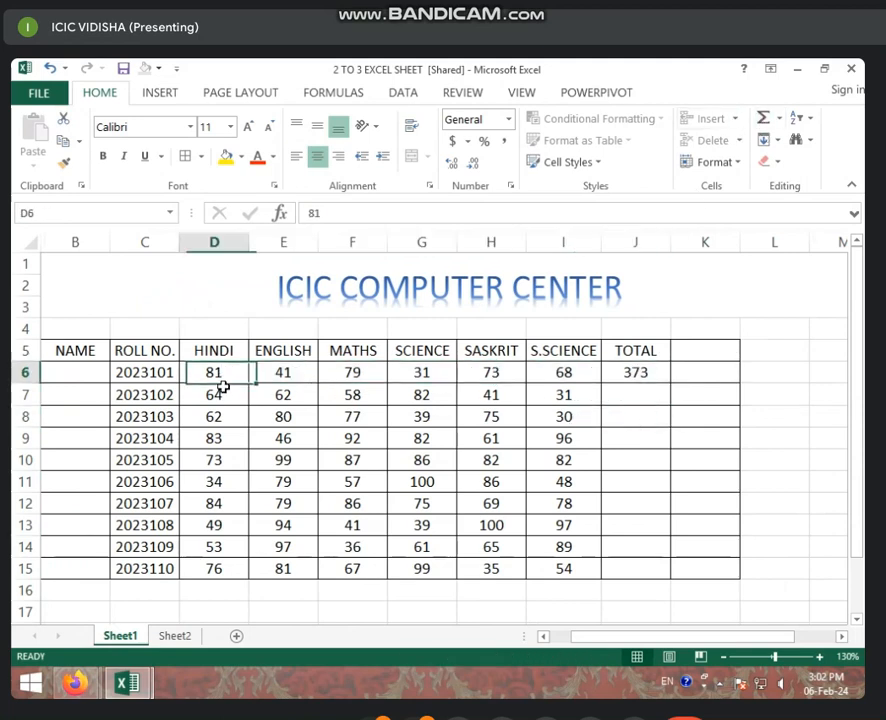
{"action": "left_click_drag", "start_coordinate": [221, 385], "coordinate": [667, 566]}
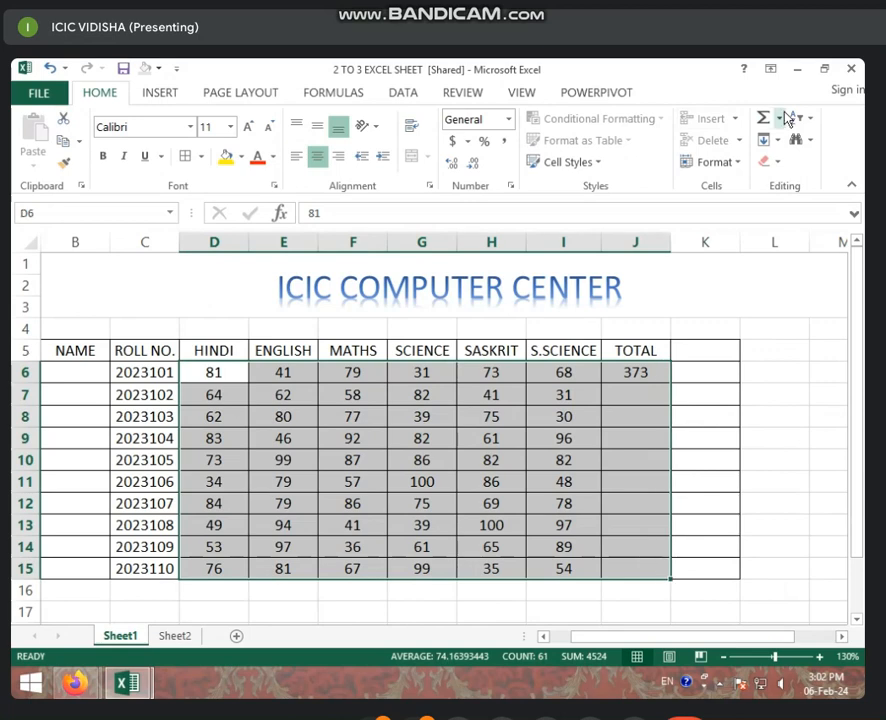
{"action": "left_click", "coordinate": [765, 118]}
{"action": "left_click", "coordinate": [636, 440]}
{"action": "left_click", "coordinate": [628, 397]}
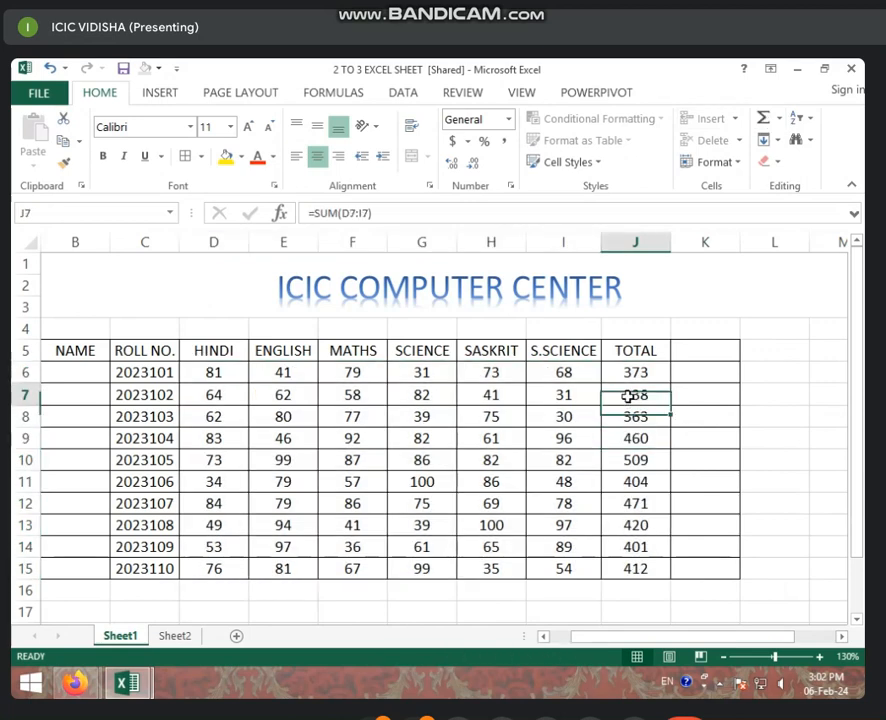
- Clear the totals from J7 downwards, keeping J6, and fill the SUM formula from J6 down through J15
{"action": "left_click_drag", "start_coordinate": [628, 397], "coordinate": [634, 622]}
{"action": "key", "text": "Delete"}
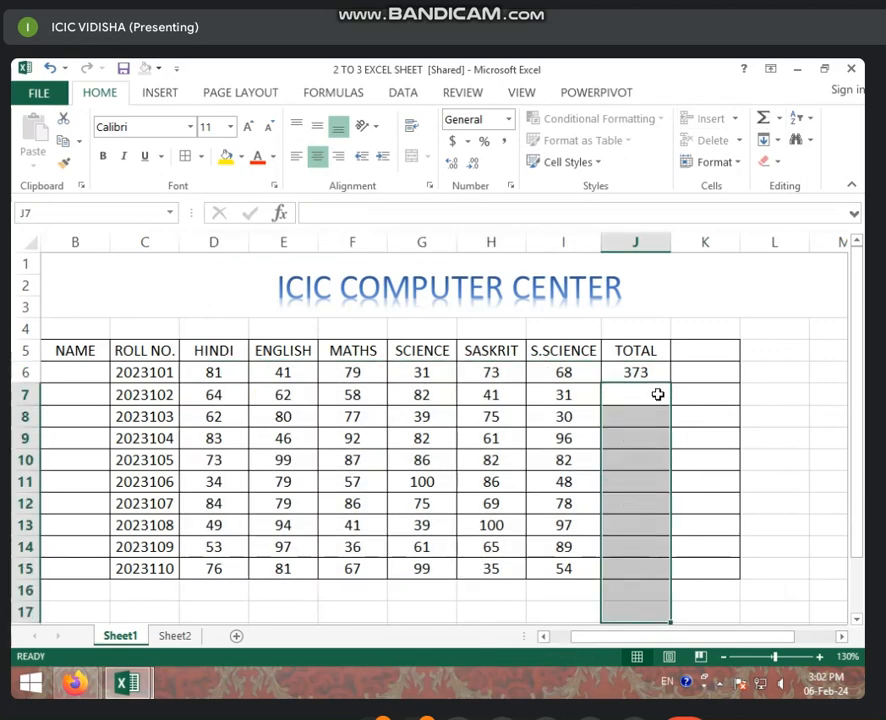
{"action": "key", "text": "Up"}
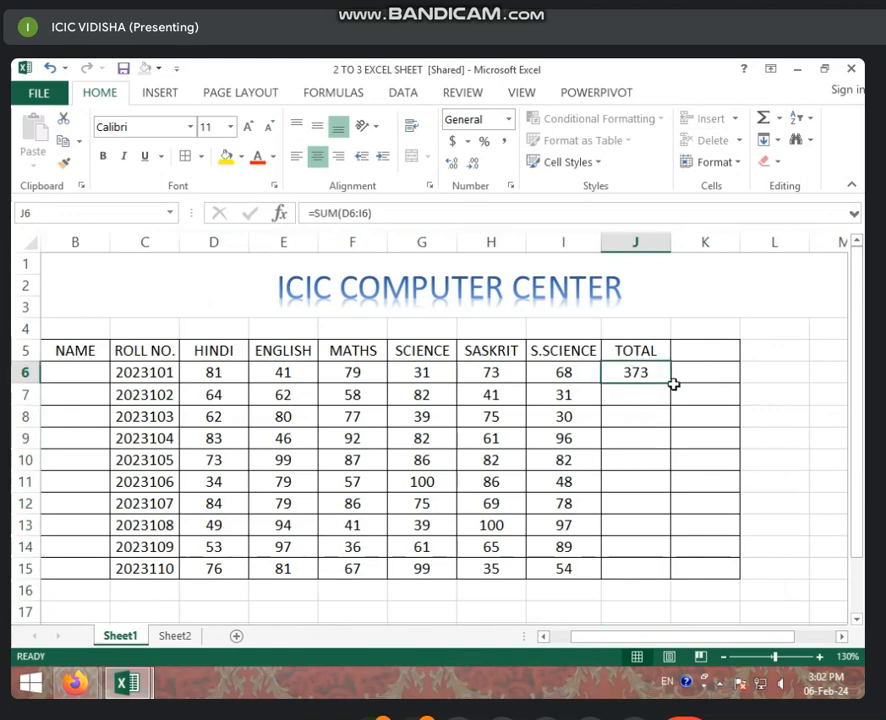
{"action": "left_click_drag", "start_coordinate": [672, 384], "coordinate": [682, 589]}
{"action": "left_click", "coordinate": [705, 552]}
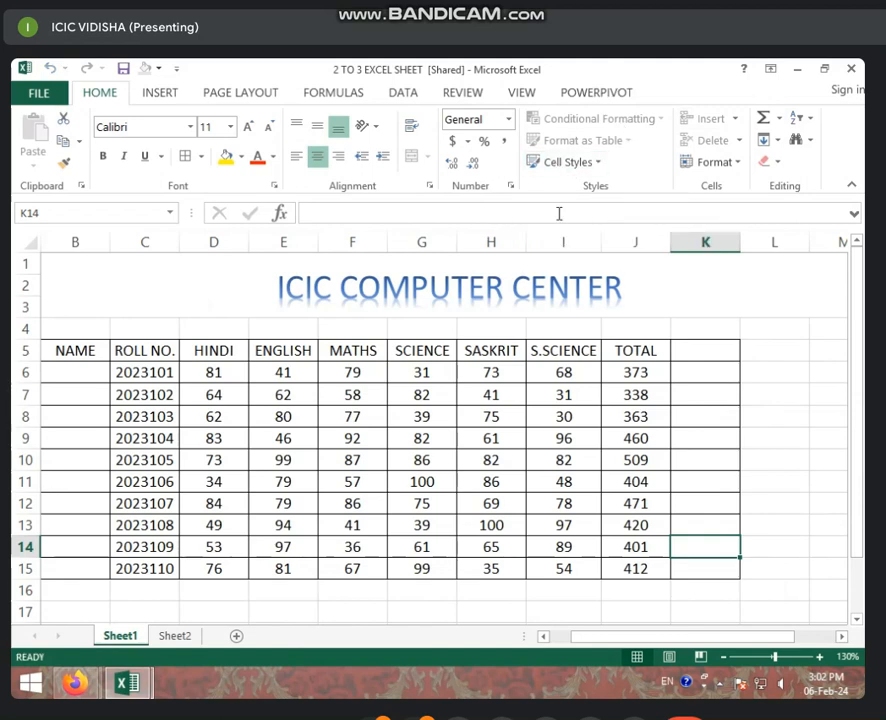
- Close the marks workbook
{"action": "left_click", "coordinate": [855, 66]}
{"action": "left_click", "coordinate": [861, 68]}
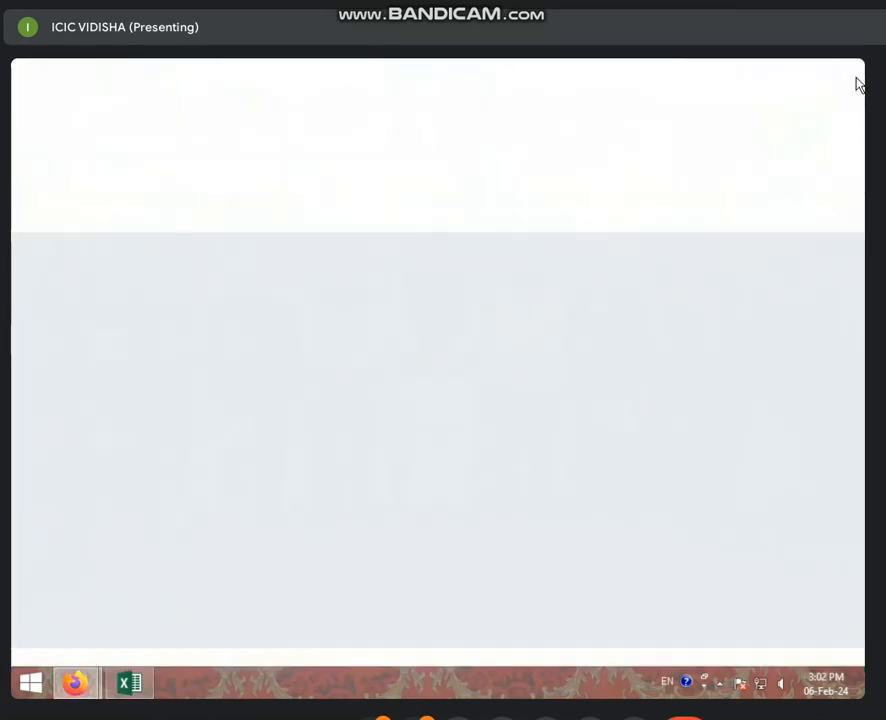